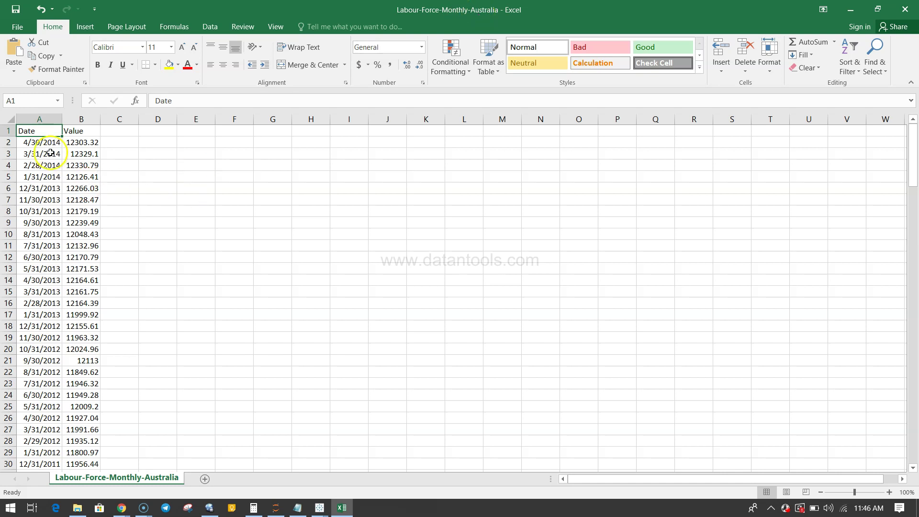
# Step: Examine the monthly entries in the Date column, going down row by row from the first date
pyautogui.click(34, 142)
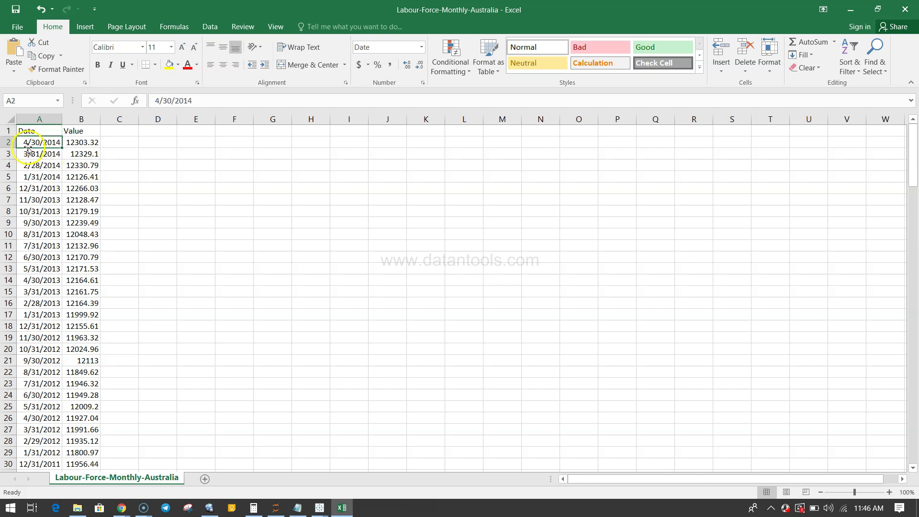
pyautogui.click(36, 154)
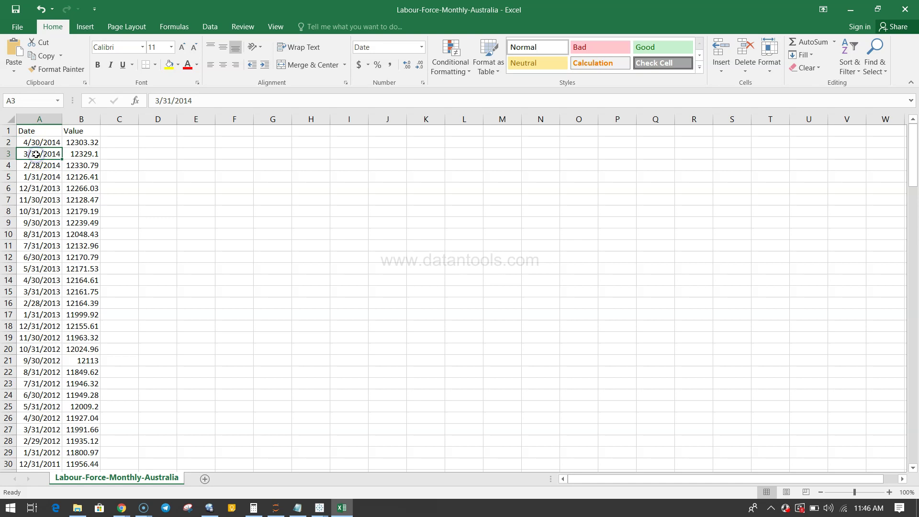
pyautogui.click(39, 167)
pyautogui.click(42, 179)
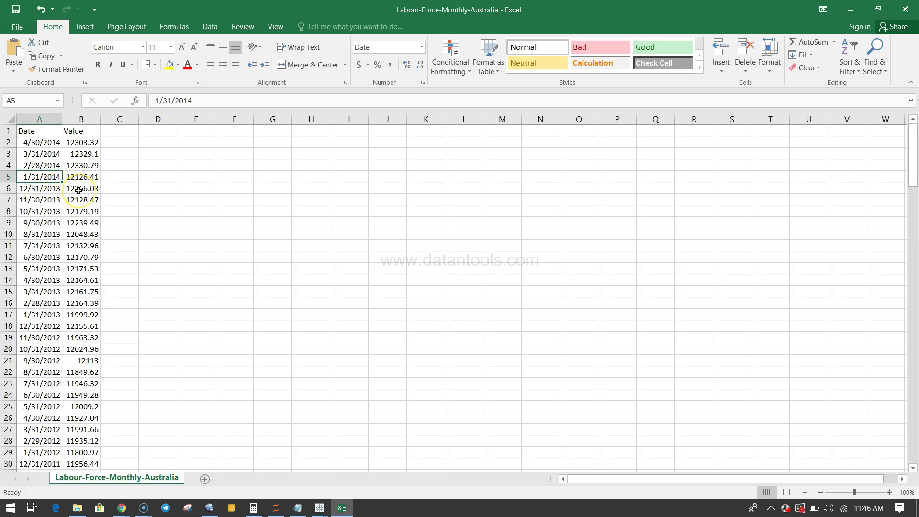
pyautogui.press('Up')
pyautogui.press('Up')
pyautogui.press('Up')
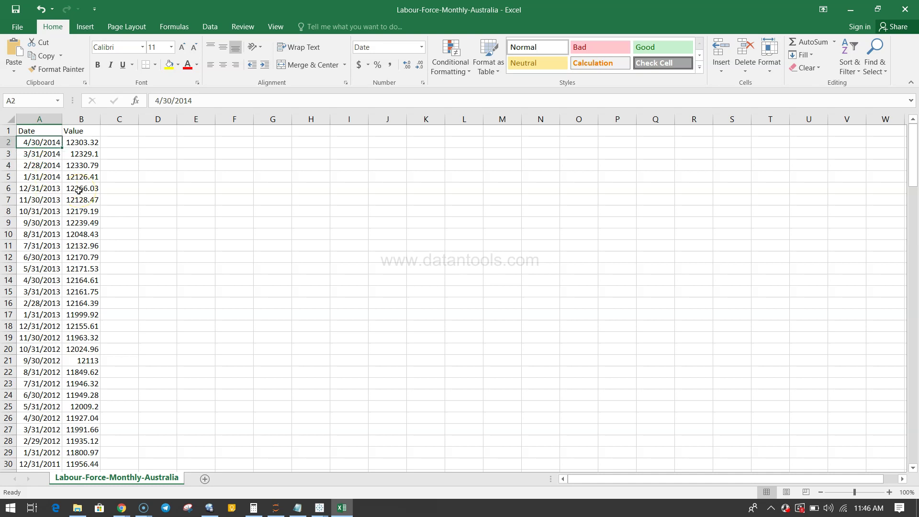
pyautogui.press('Down')
pyautogui.press('Down')
pyautogui.press('Down')
pyautogui.press('Down')
pyautogui.press('Down')
pyautogui.press('Down')
pyautogui.press('Down')
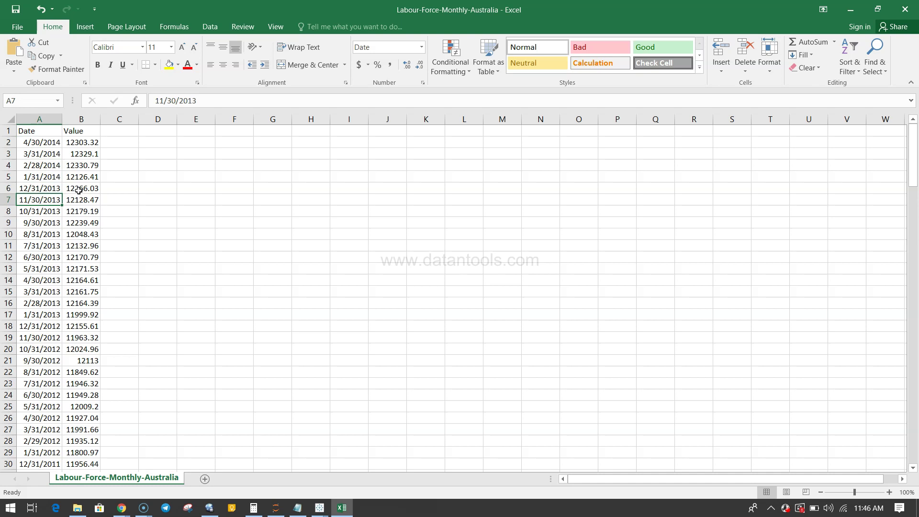
pyautogui.press('Down')
pyautogui.press('Down')
pyautogui.press('Down')
pyautogui.press('Down')
pyautogui.press('Down')
pyautogui.press('Down')
pyautogui.press('Down')
pyautogui.press('Down')
pyautogui.press('Down')
pyautogui.press('Down')
pyautogui.press('Down')
pyautogui.press('Down')
pyautogui.press('Down')
pyautogui.press('Down')
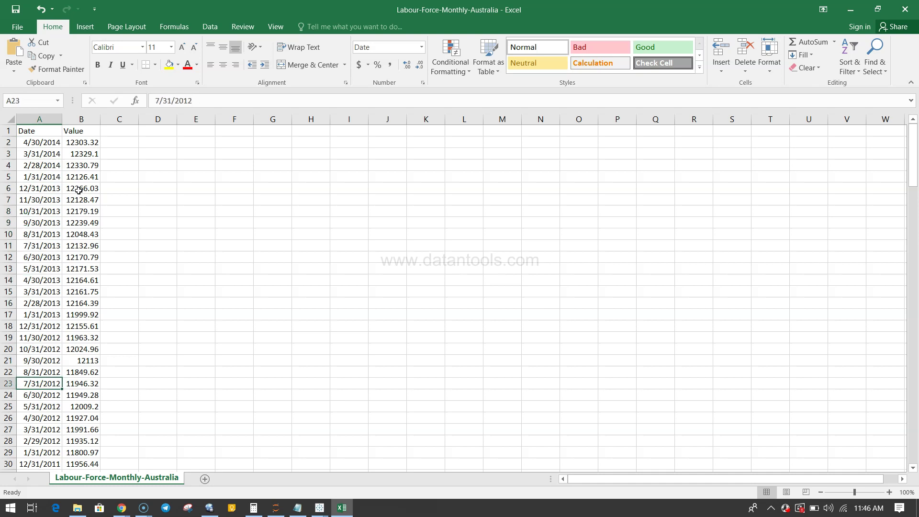
# Step: Check the last row of the labour force data and return to the start of the sheet
pyautogui.hotkey('ctrl', 'Down')
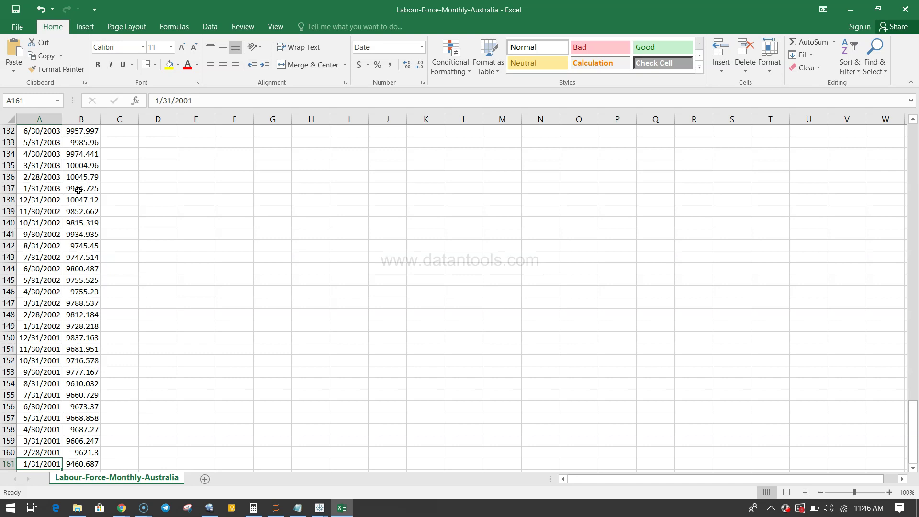
pyautogui.scroll(-1, 79, 190)
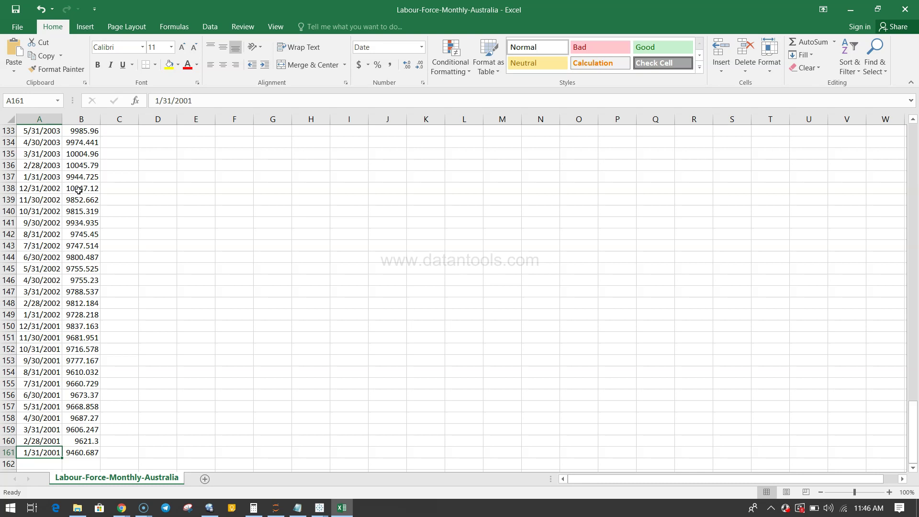
pyautogui.hotkey('ctrl', 'Home')
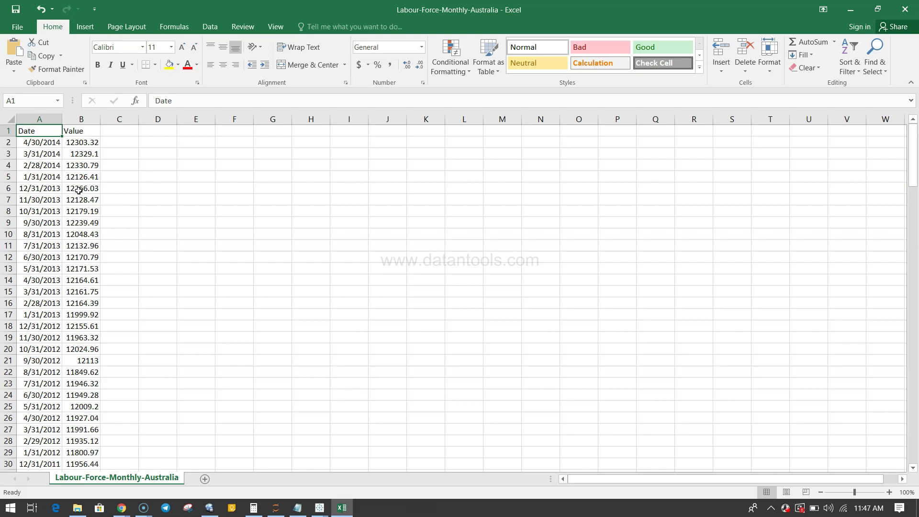
# Step: Select the 2014 dates in cells A2:A5 to check which months that year covers
pyautogui.press('Down')
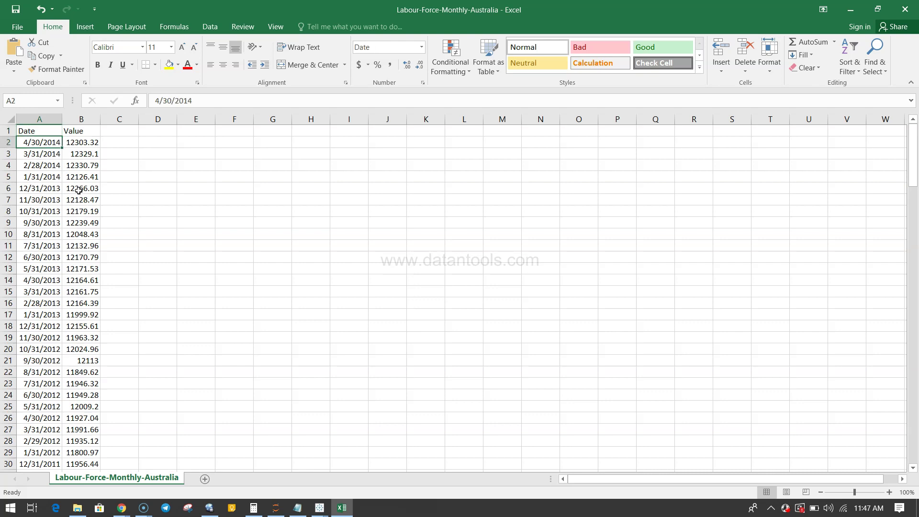
pyautogui.hotkey('shift', 'Down')
pyautogui.hotkey('shift', 'Down')
pyautogui.hotkey('shift', 'Down')
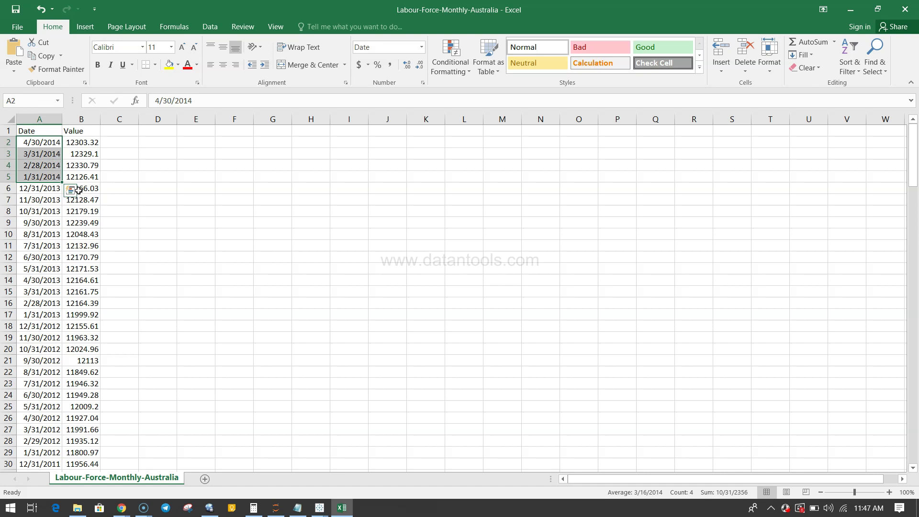
# Step: Switch to the slideshow and reveal the question about yearly, quarterly and monthly trend
pyautogui.hotkey('alt', 'Tab')
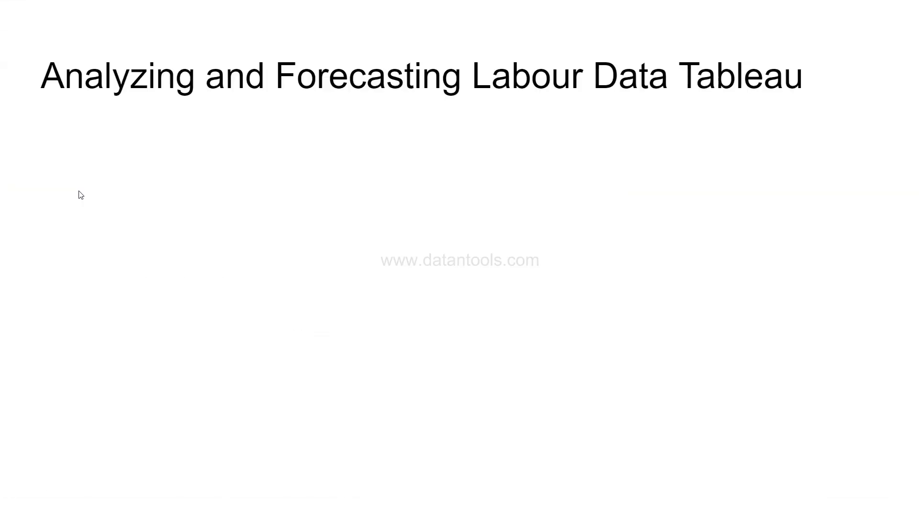
pyautogui.click(81, 195)
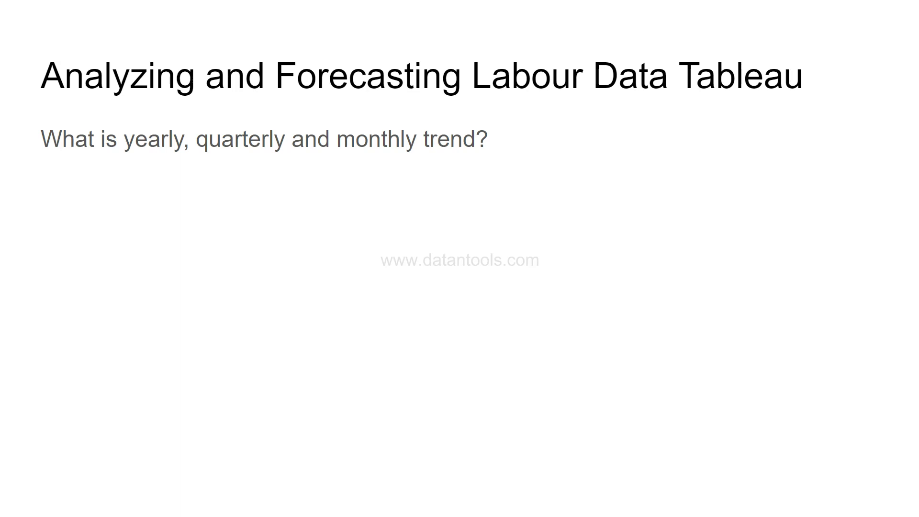
# Step: Switch to Tableau and connect to the Labour-Force-Monthly-Australia text file in the Files used in tutorial folder
pyautogui.hotkey('alt', 'Tab')
pyautogui.hotkey('alt', 'Tab')
pyautogui.hotkey('alt', 'Tab')
pyautogui.hotkey('alt', 'Tab')
pyautogui.hotkey('alt', 'Tab')
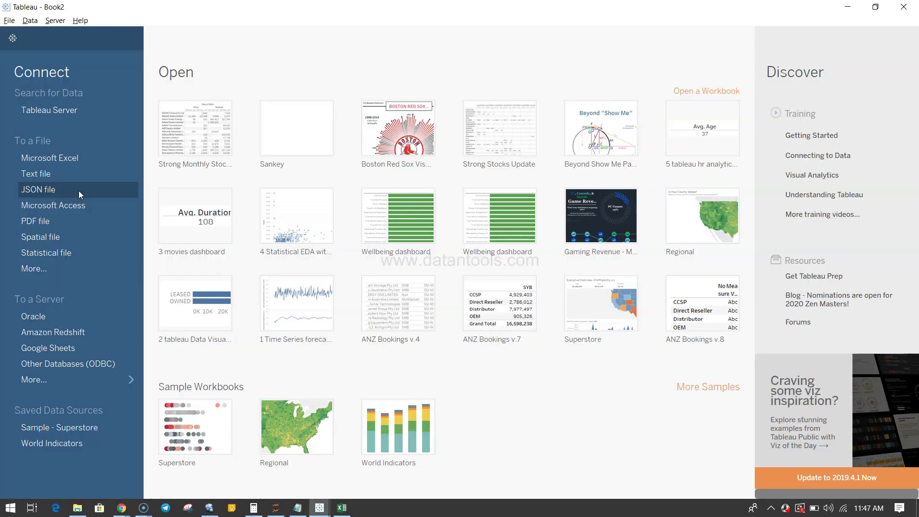
pyautogui.click(61, 173)
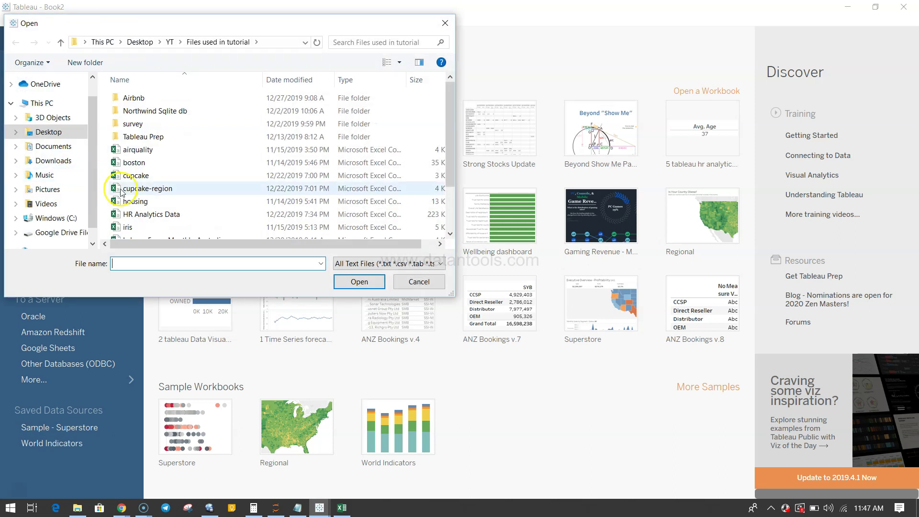
pyautogui.scroll(-1, 121, 192)
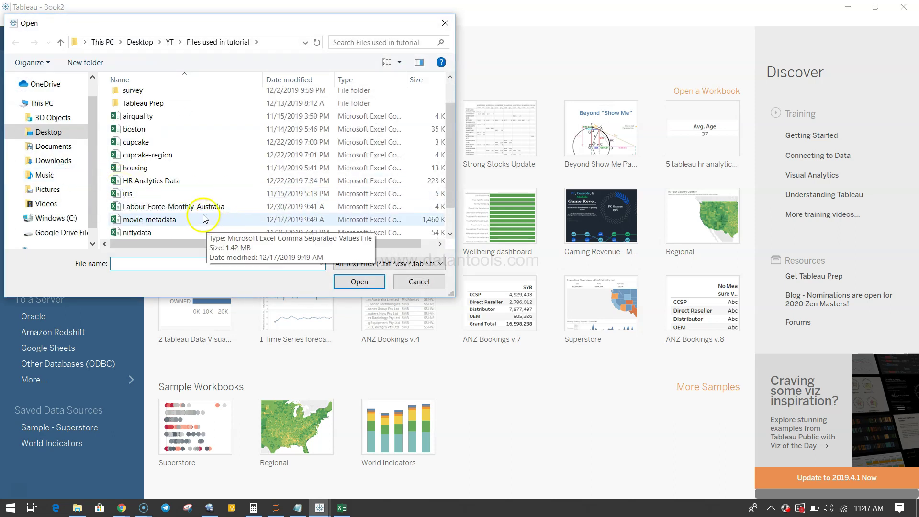
pyautogui.click(192, 207)
pyautogui.click(358, 282)
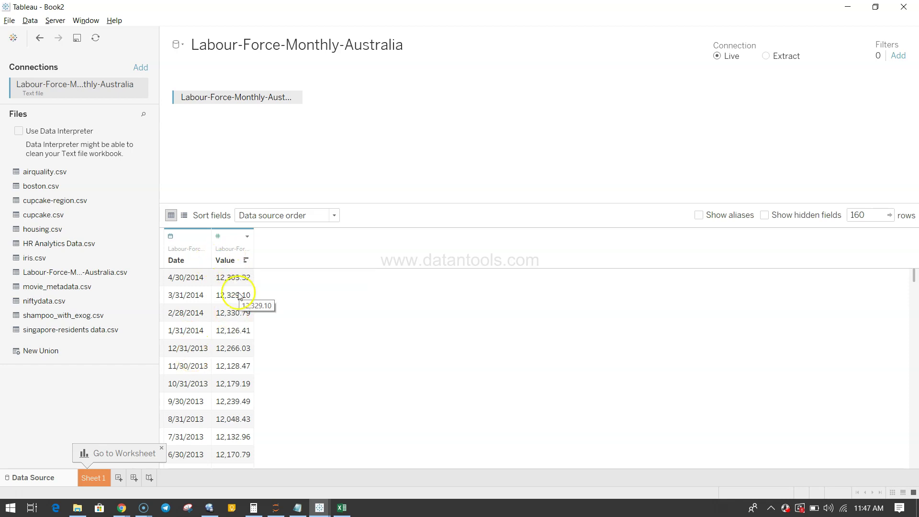
# Step: Go to Sheet 1 and place the Date dimension on the columns, grouped by year
pyautogui.click(99, 478)
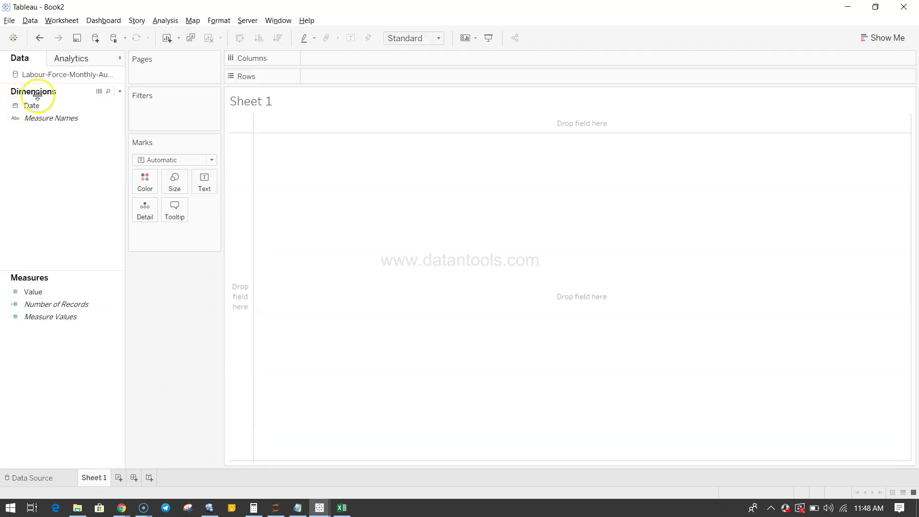
pyautogui.click(40, 118)
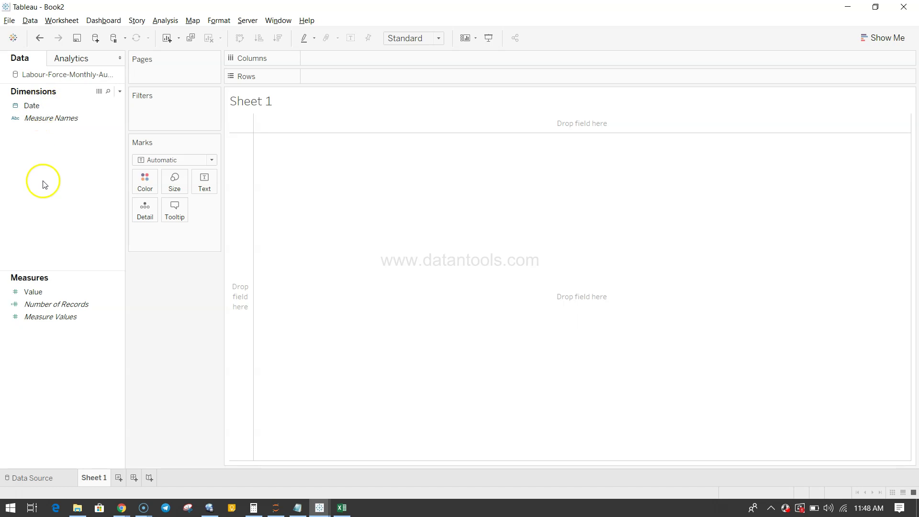
pyautogui.click(44, 292)
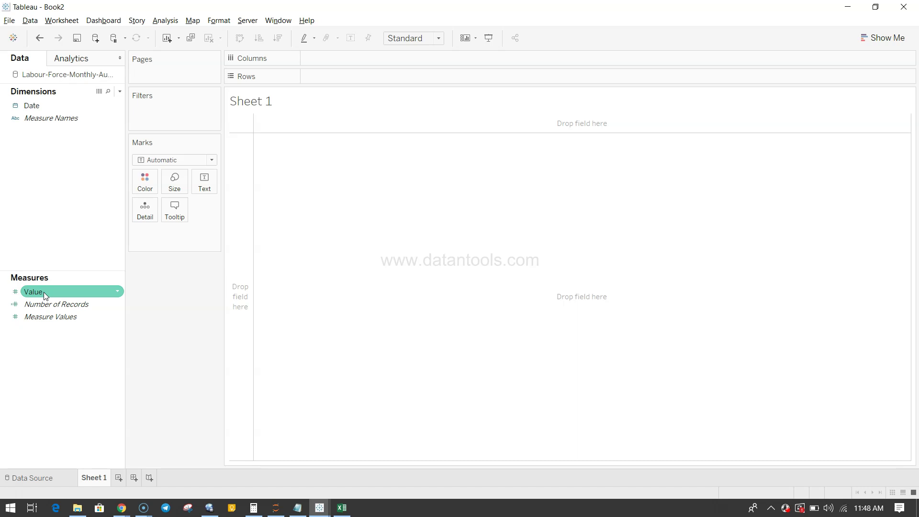
pyautogui.click(91, 104)
pyautogui.moveTo(90, 104); pyautogui.dragTo(354, 62)
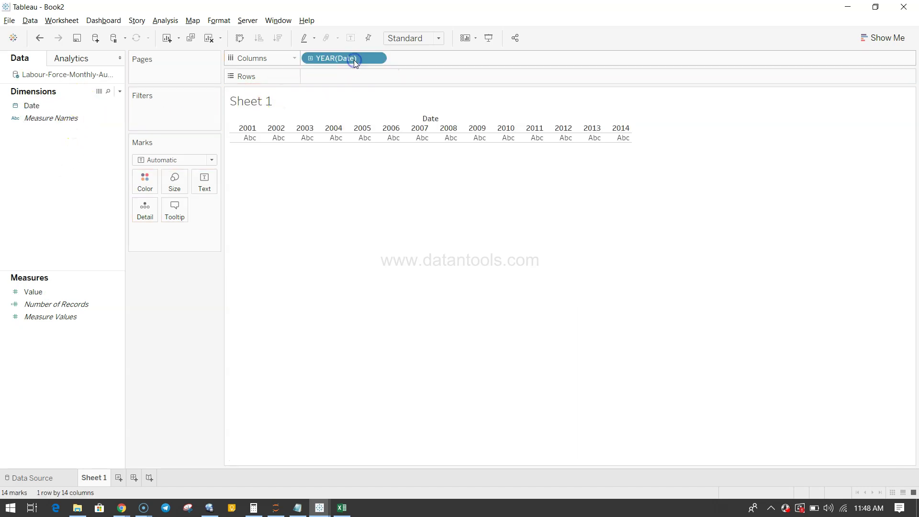
# Step: Place the Value measure on the rows to plot its yearly sum as a line
pyautogui.click(339, 60)
pyautogui.click(73, 299)
pyautogui.click(62, 290)
pyautogui.moveTo(64, 293); pyautogui.dragTo(364, 80)
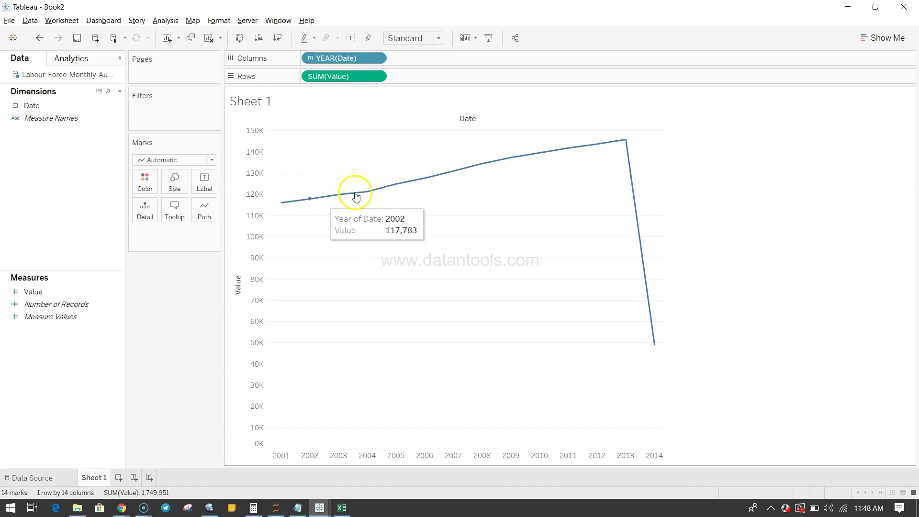
# Step: Inspect the 2013 and 2014 points on the line and exclude the 2014 point from the chart
pyautogui.moveTo(626, 144)
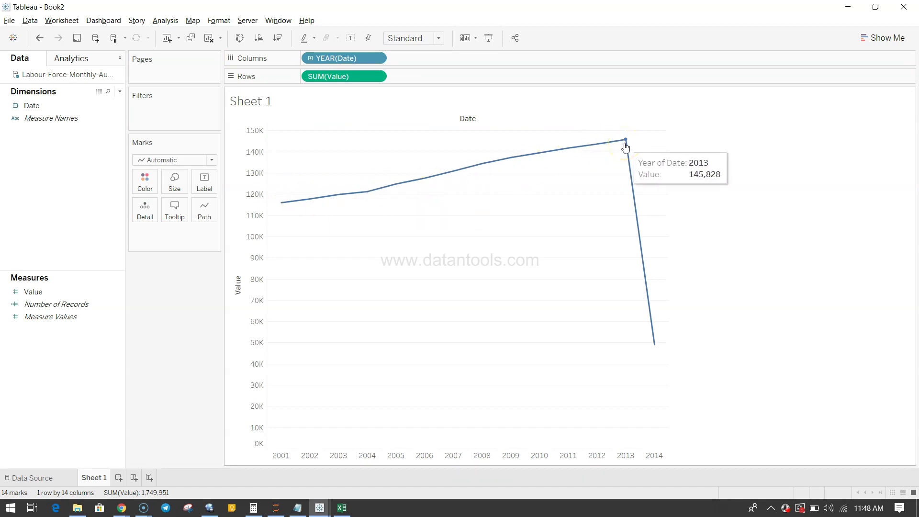
pyautogui.moveTo(655, 352)
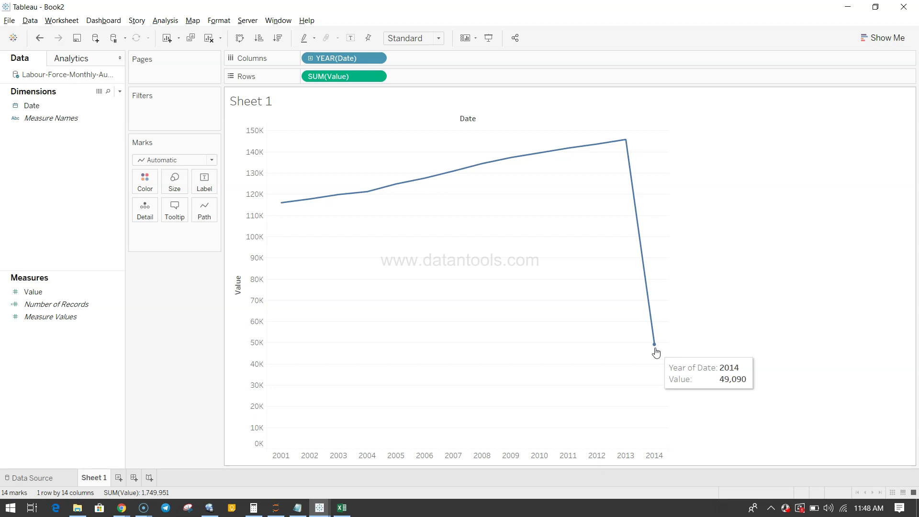
pyautogui.click(654, 352)
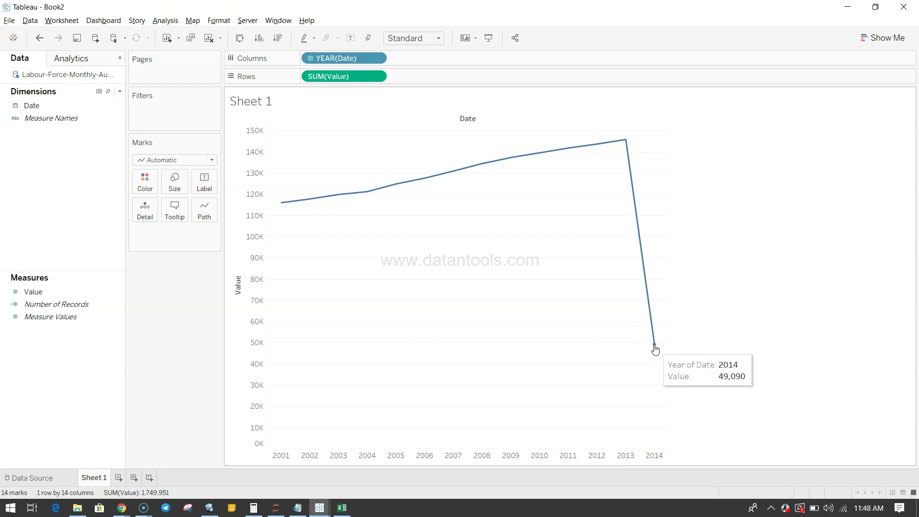
pyautogui.rightClick(654, 345)
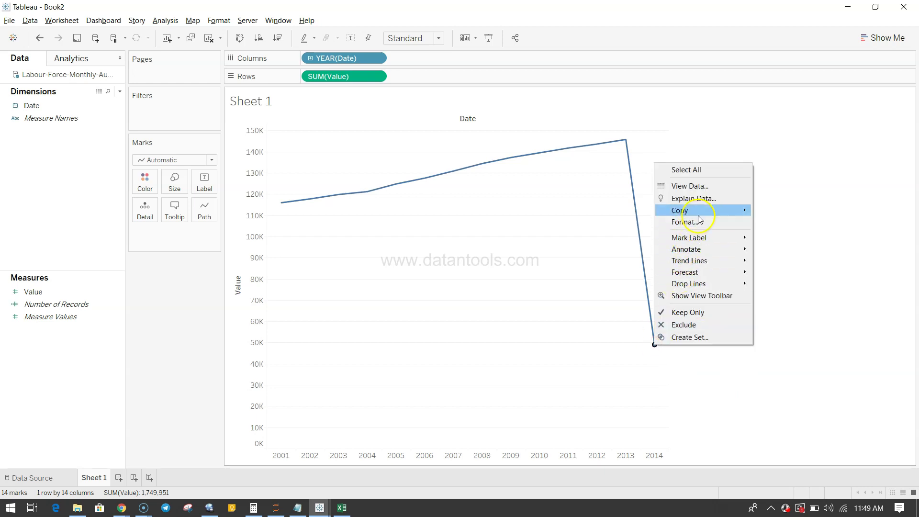
pyautogui.moveTo(707, 265)
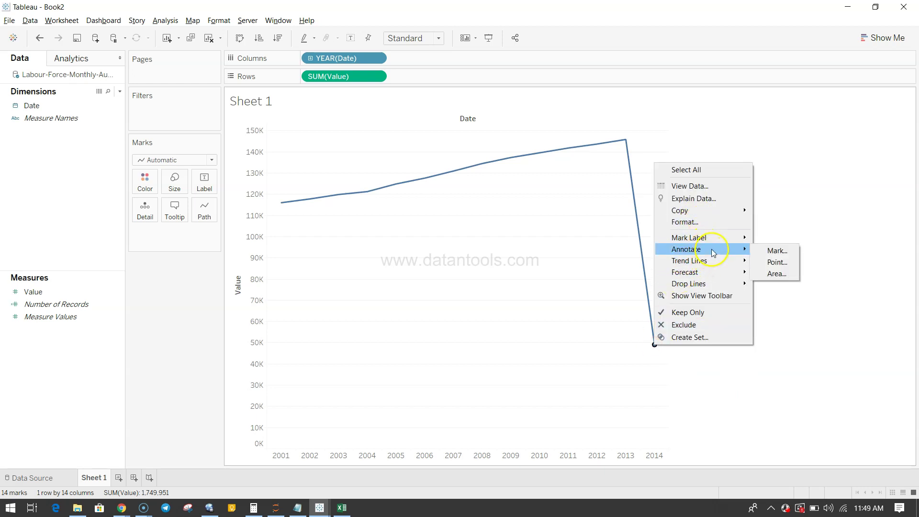
pyautogui.click(710, 326)
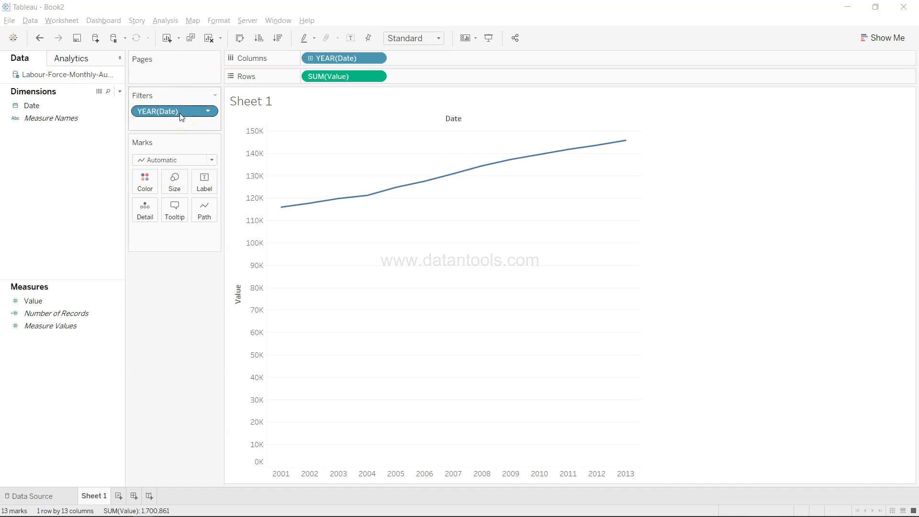
# Step: Drill the year in the columns down to quarters and show the trend by continuous quarter of Date
pyautogui.moveTo(343, 197)
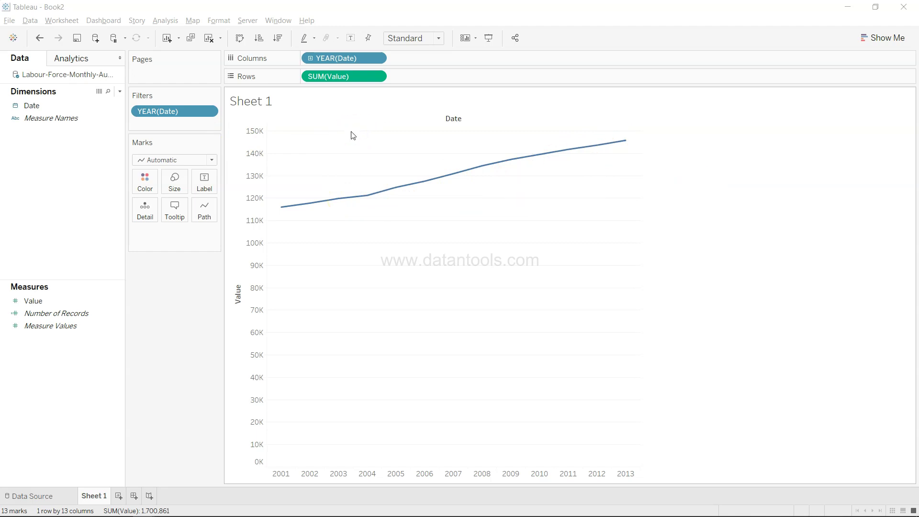
pyautogui.click(310, 58)
pyautogui.click(423, 59)
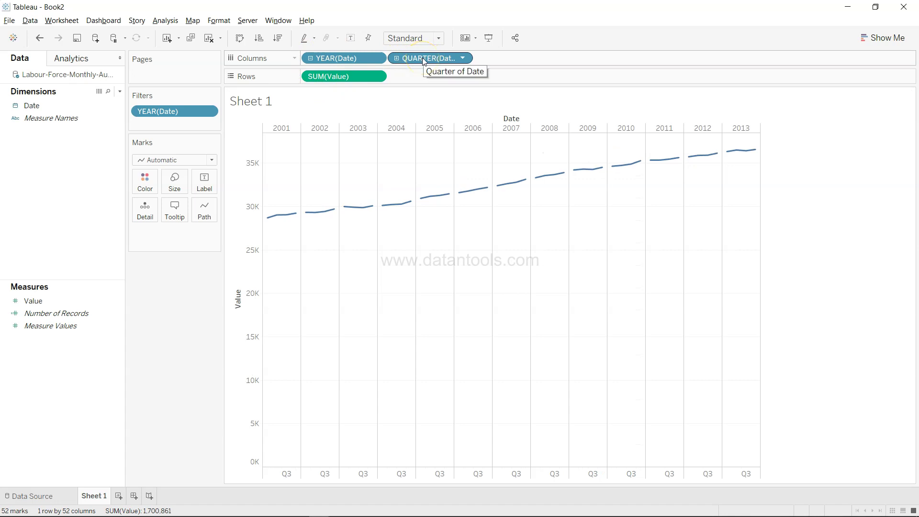
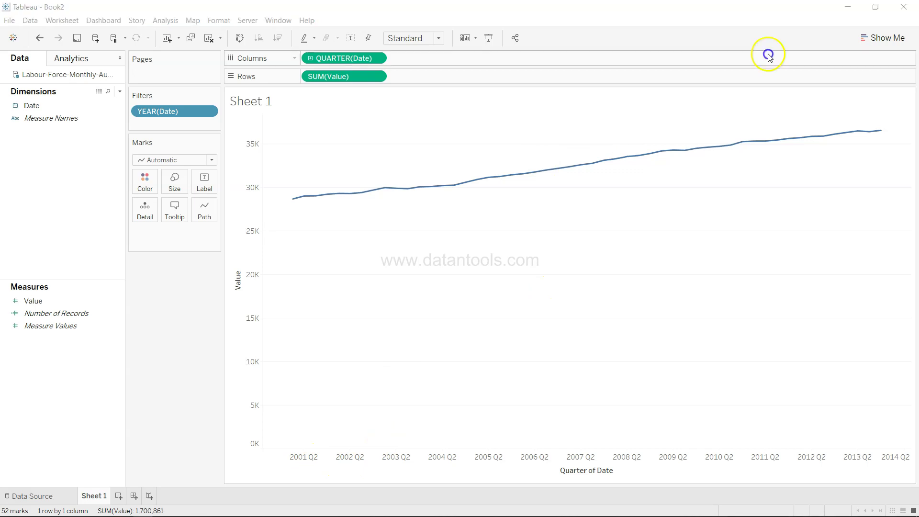
# Step: Set the chart's fit to Entire View after trying Fit Width
pyautogui.click(432, 38)
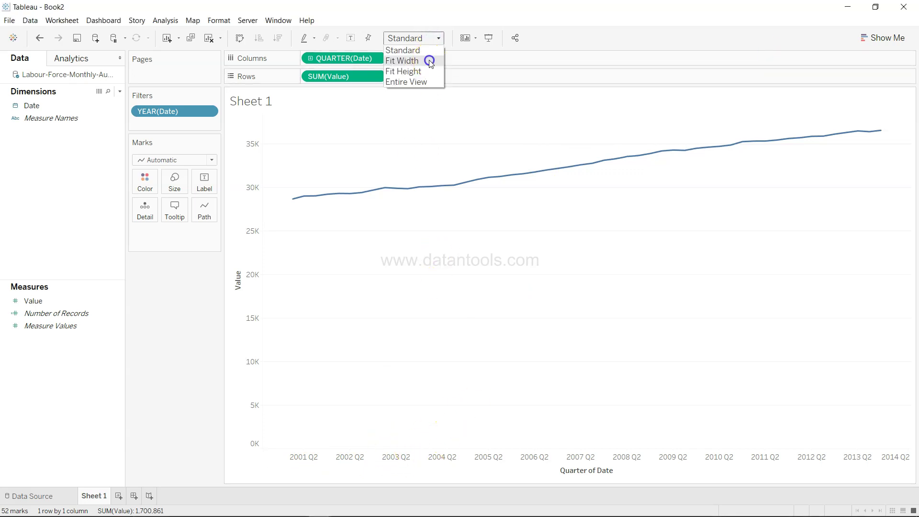
pyautogui.click(430, 62)
pyautogui.click(429, 38)
pyautogui.click(425, 83)
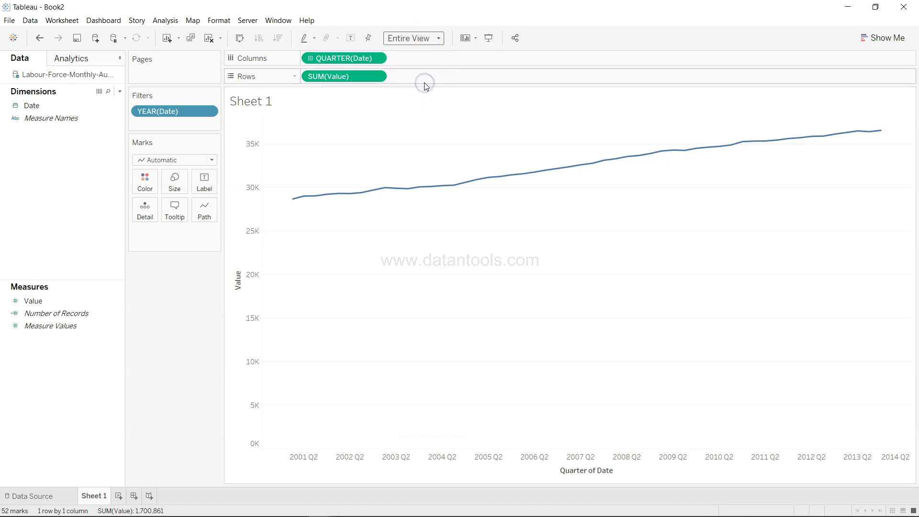
# Step: Swap the chart's rows and columns, and swap them back
pyautogui.click(240, 38)
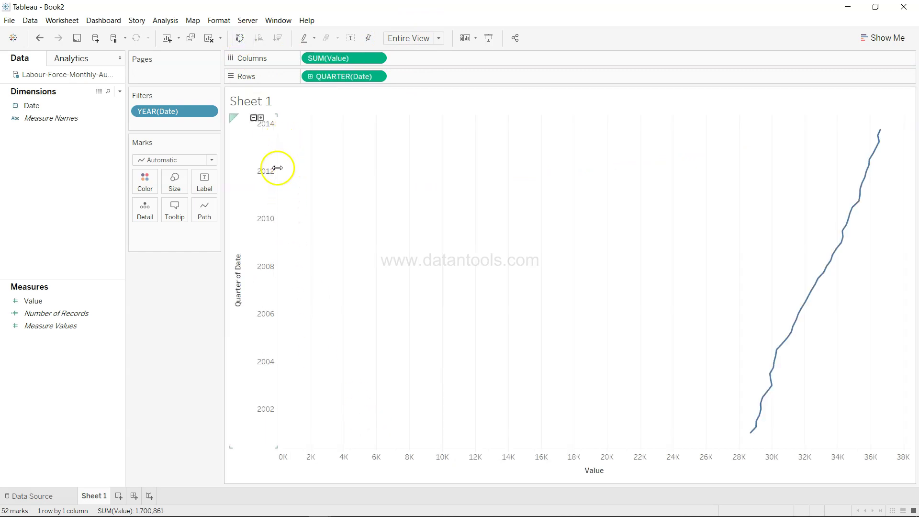
pyautogui.click(242, 42)
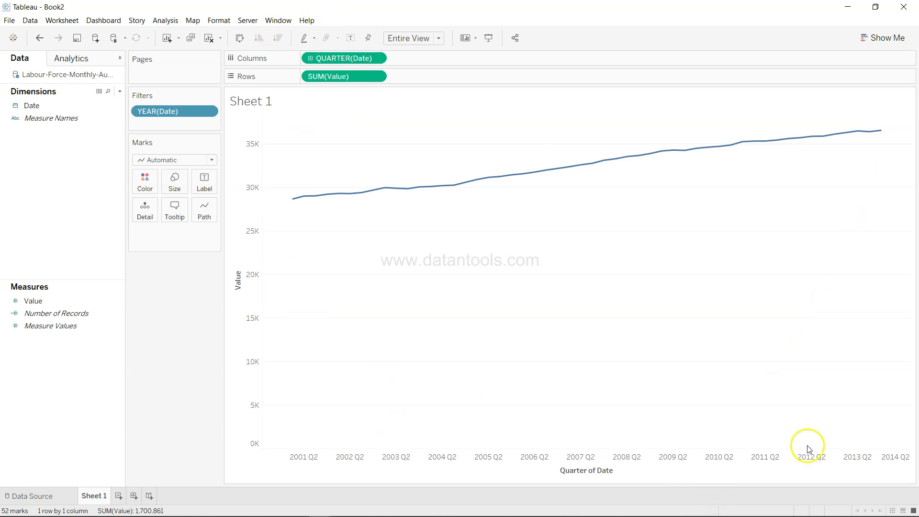
# Step: Set the chart's fit to Standard and drill the continuous quarter of Date down to months
pyautogui.click(433, 38)
pyautogui.click(426, 50)
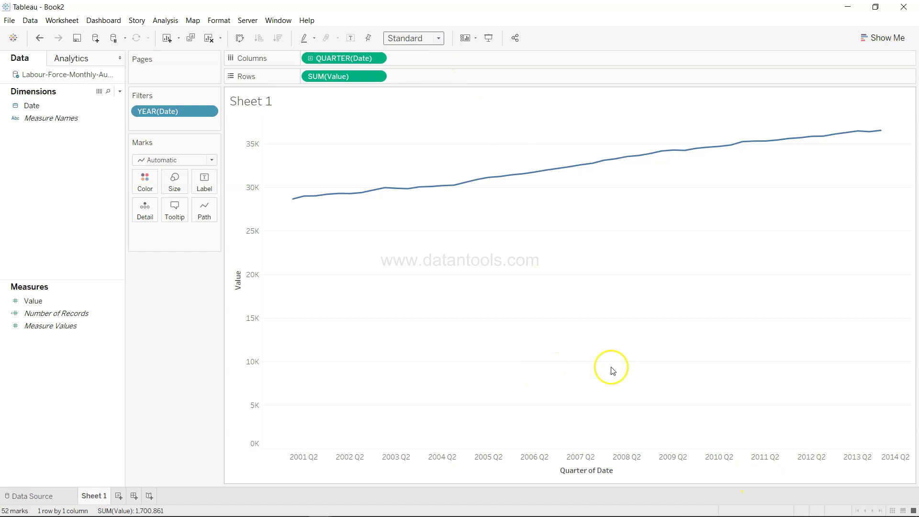
pyautogui.moveTo(345, 465)
pyautogui.click(310, 59)
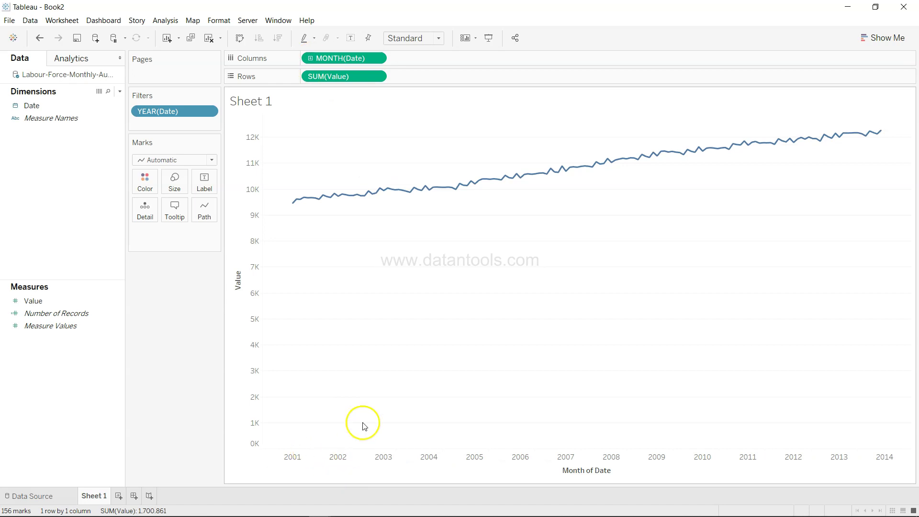
pyautogui.moveTo(297, 461)
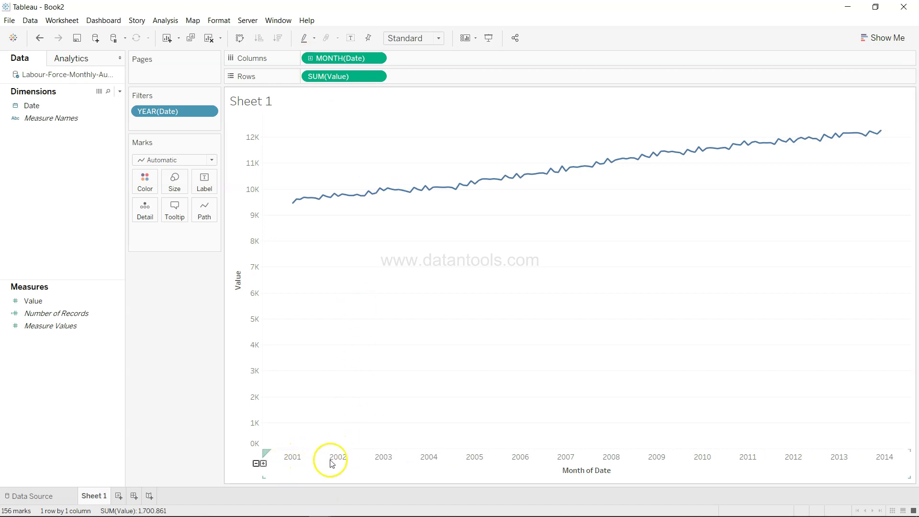
# Step: Remove the continuous month of Date from the columns and add Date again as a discrete year
pyautogui.click(375, 59)
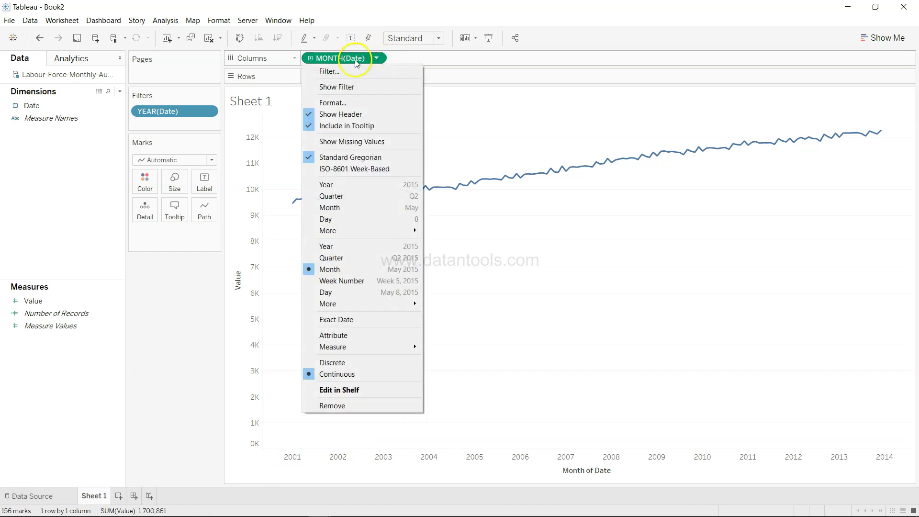
pyautogui.click(357, 58)
pyautogui.moveTo(349, 59); pyautogui.dragTo(180, 279)
pyautogui.moveTo(71, 108); pyautogui.dragTo(374, 66)
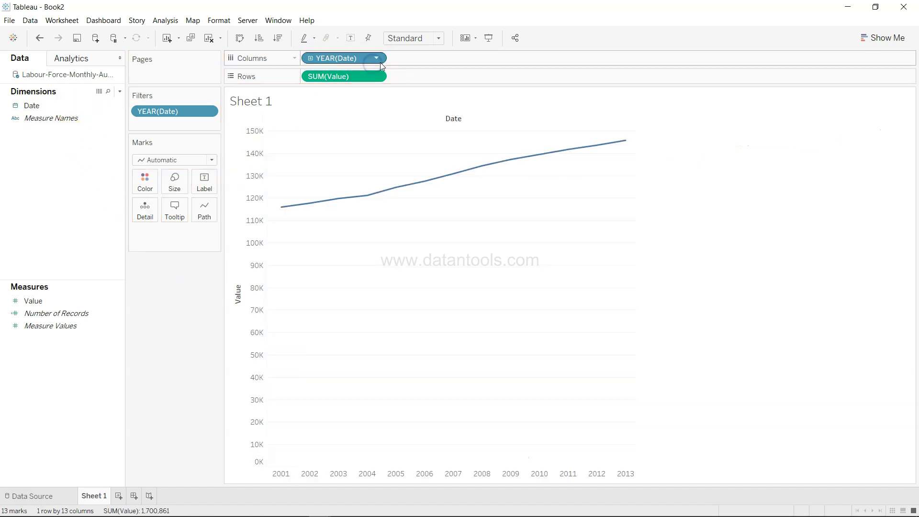
# Step: Try showing Date in the columns as discrete quarters, and undo the change
pyautogui.click(378, 58)
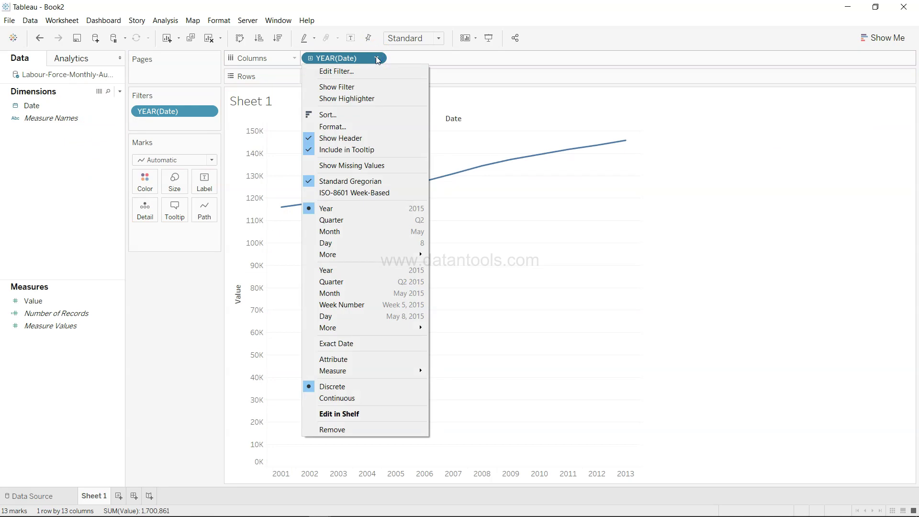
pyautogui.click(366, 220)
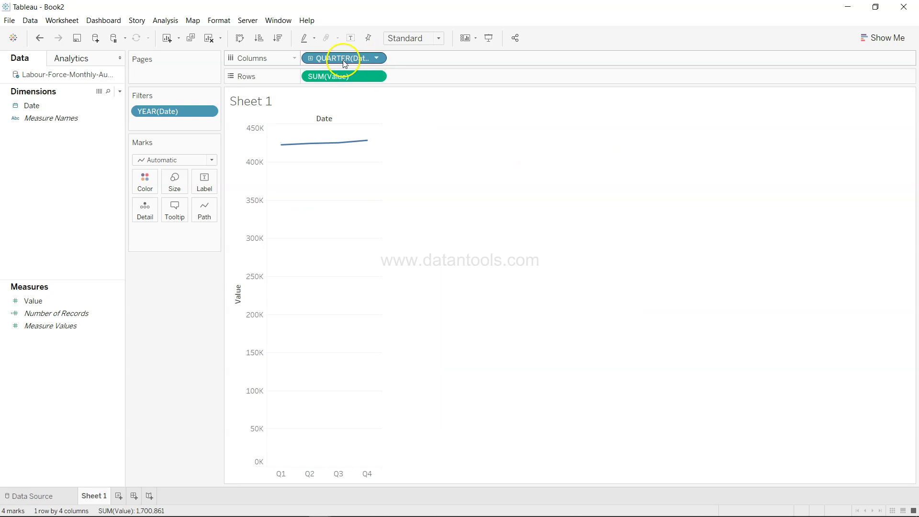
pyautogui.hotkey('ctrl', 'z')
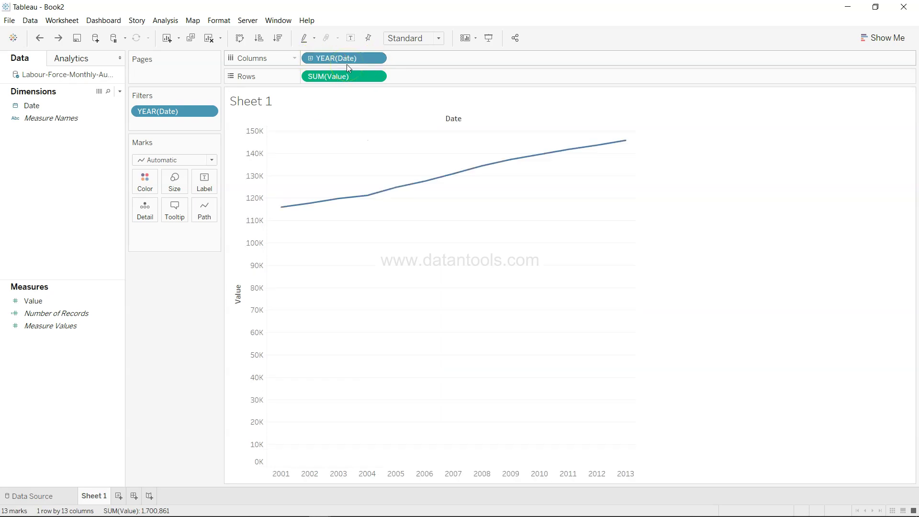
# Step: Drill the year in the columns down to quarters and months, and set the chart's fit to Fit Width
pyautogui.click(310, 58)
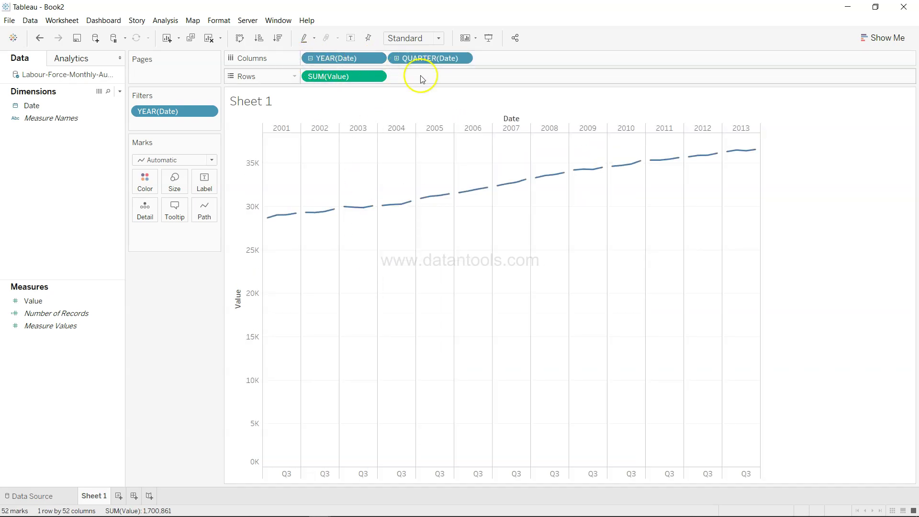
pyautogui.click(438, 38)
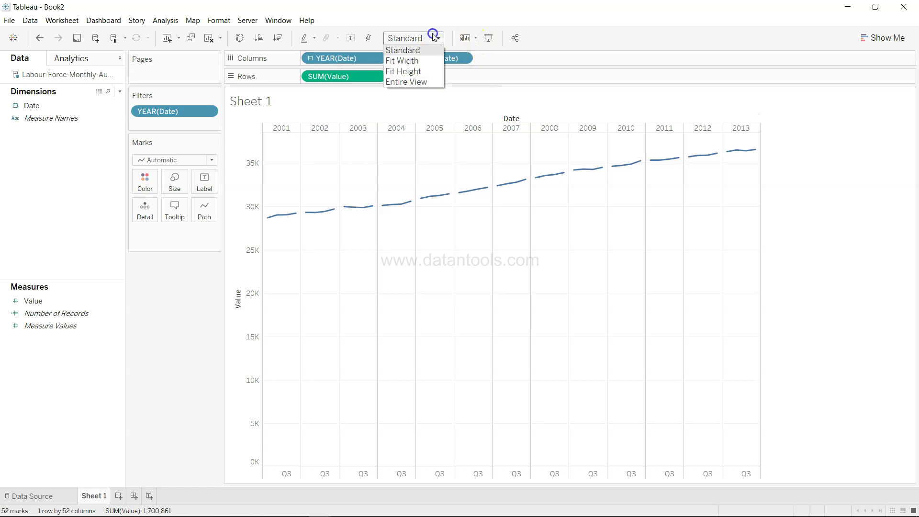
pyautogui.click(416, 63)
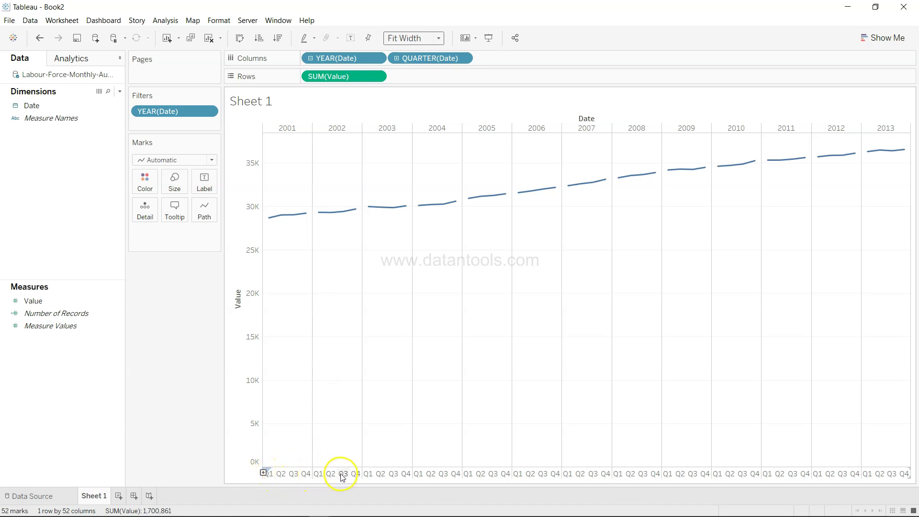
pyautogui.click(396, 58)
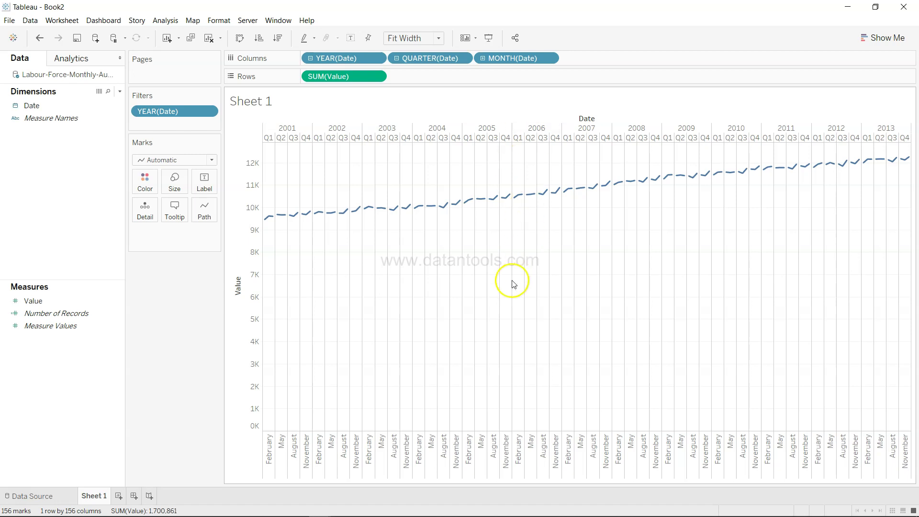
pyautogui.moveTo(593, 198)
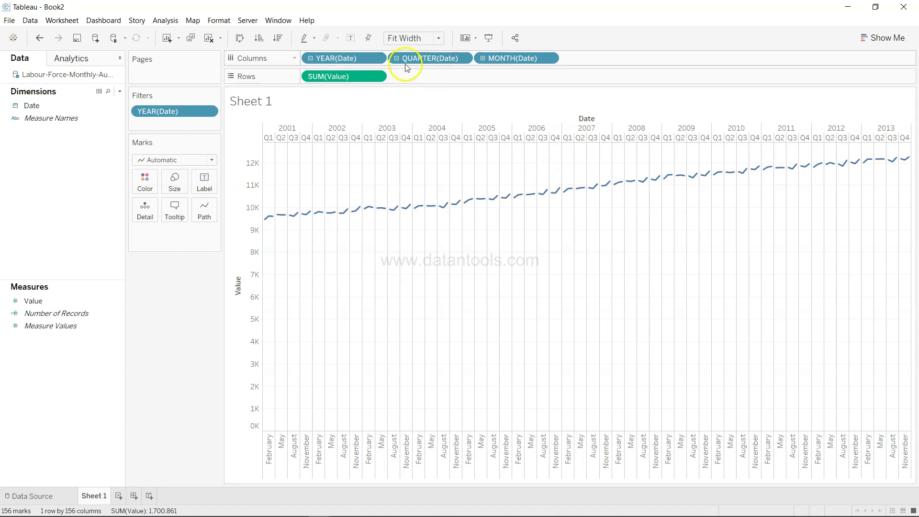
# Step: Remove the year of Date from the columns, and undo the removal
pyautogui.moveTo(360, 58); pyautogui.dragTo(190, 286)
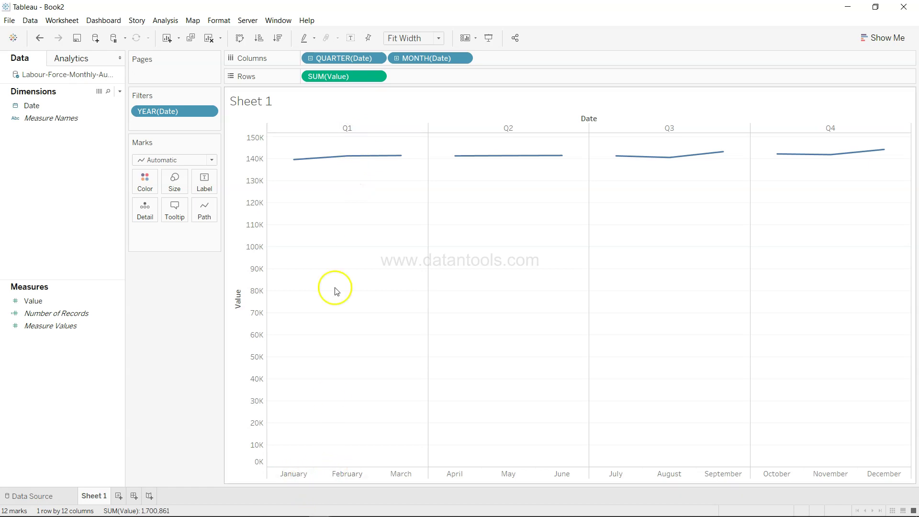
pyautogui.click(357, 132)
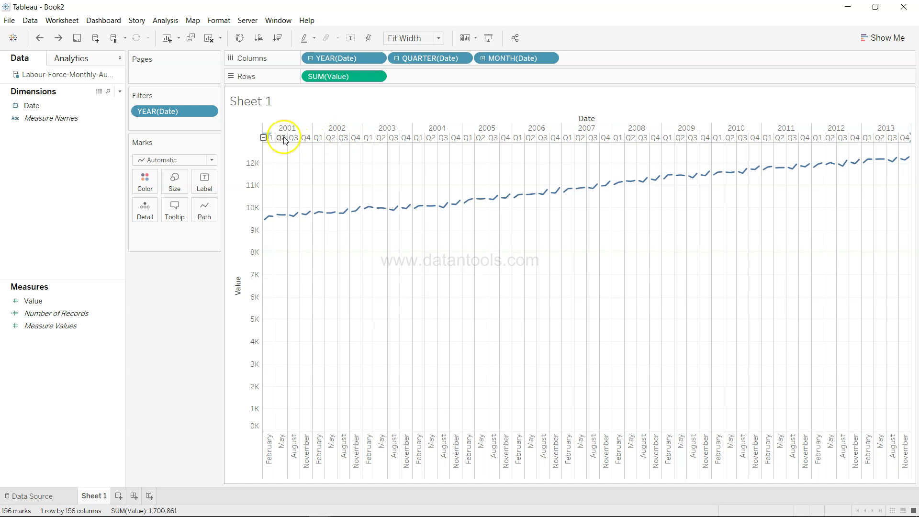
# Step: Inspect individual monthly points along the line across several years, including June 2009 and August 2008
pyautogui.moveTo(412, 252)
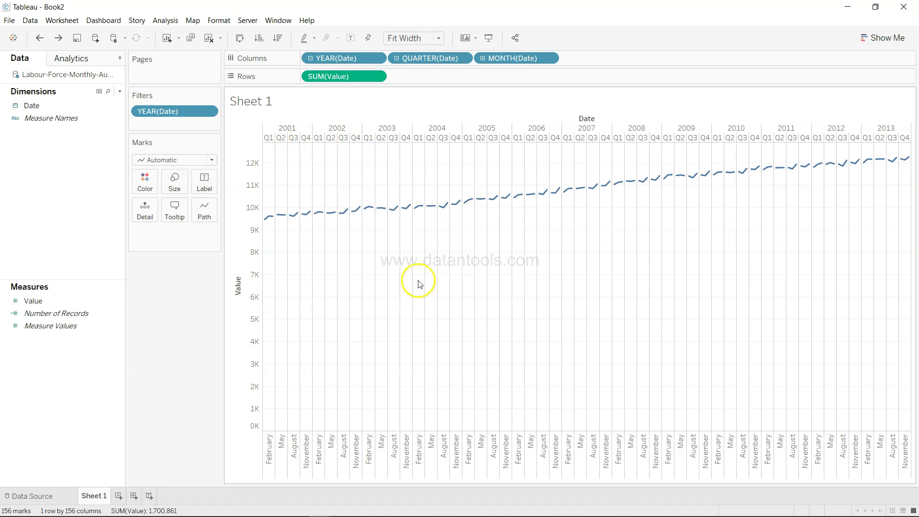
pyautogui.moveTo(684, 182)
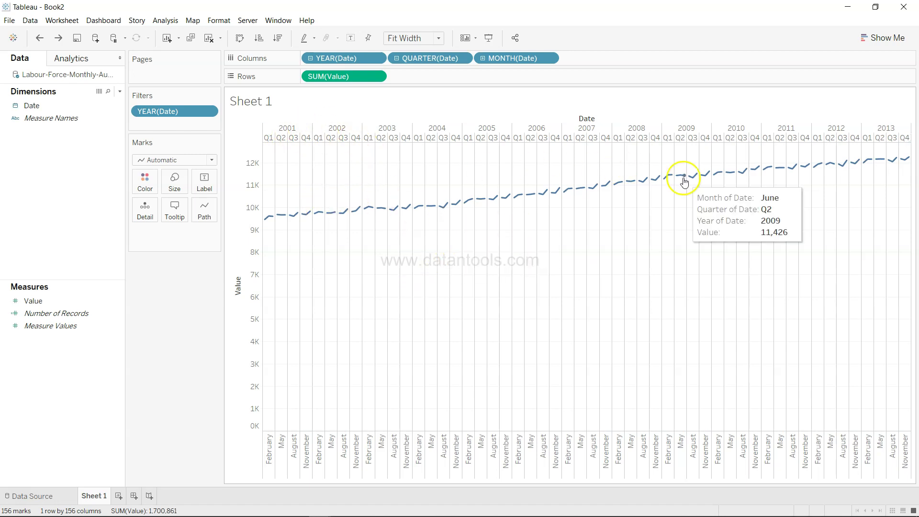
pyautogui.moveTo(646, 187)
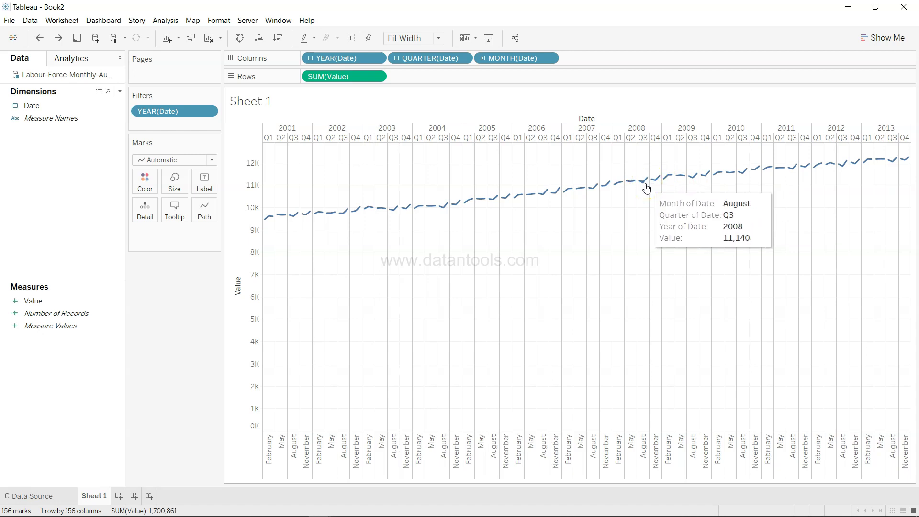
pyautogui.moveTo(444, 216)
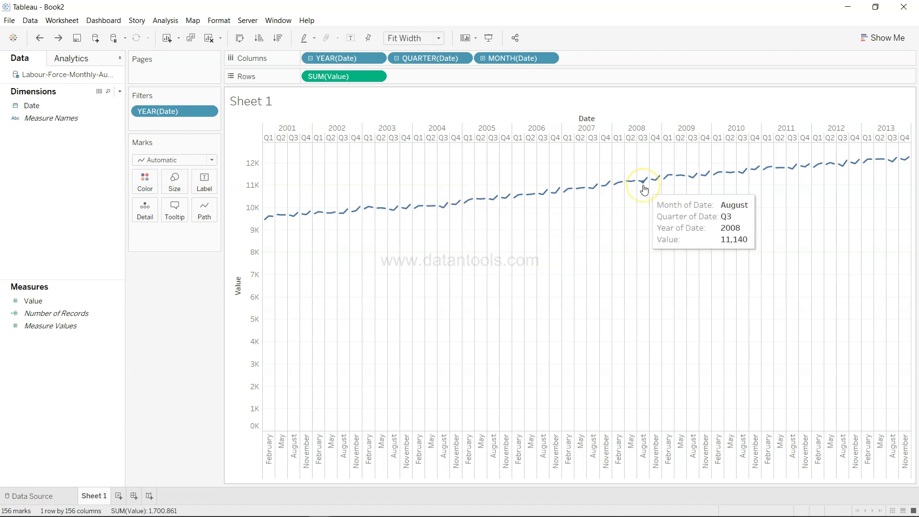
pyautogui.moveTo(396, 217)
pyautogui.moveTo(293, 223)
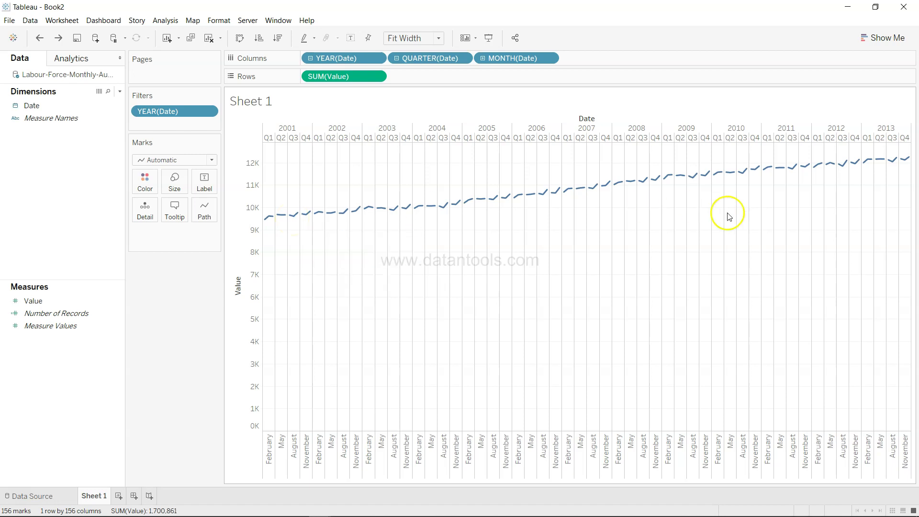
pyautogui.moveTo(795, 174)
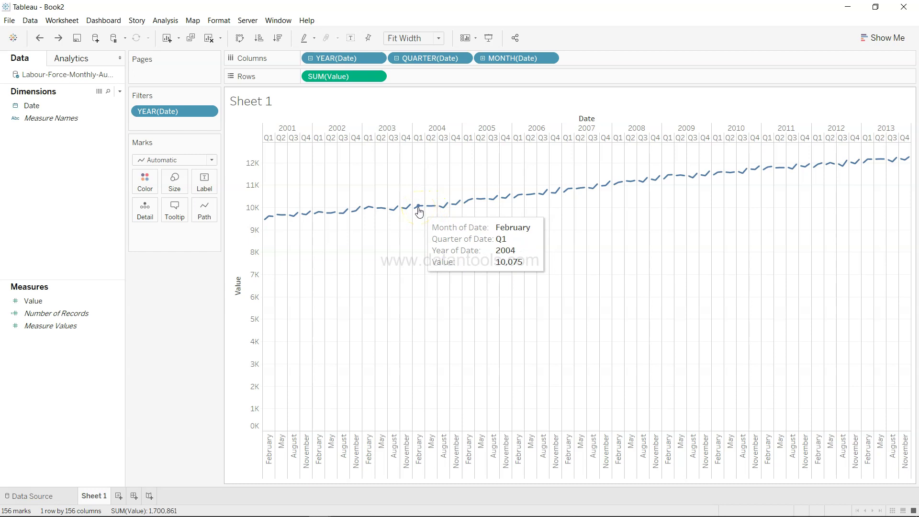
pyautogui.click(335, 311)
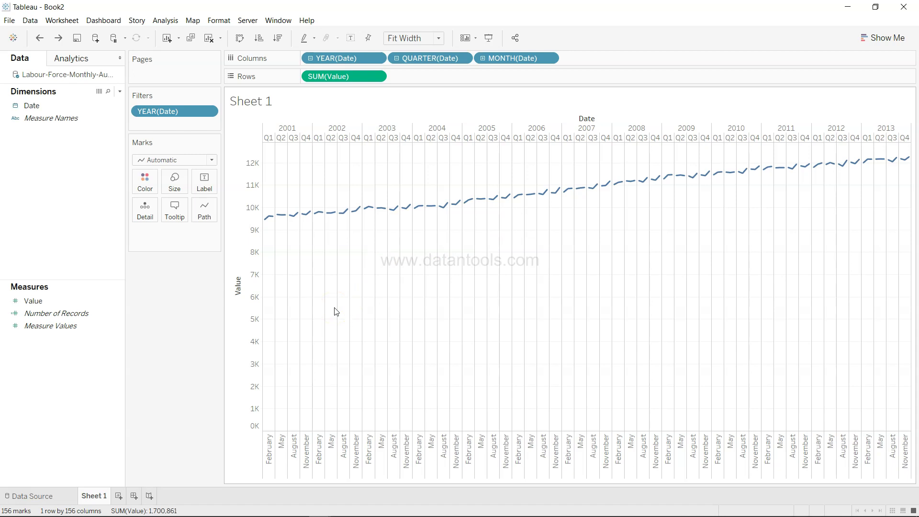
pyautogui.click(159, 416)
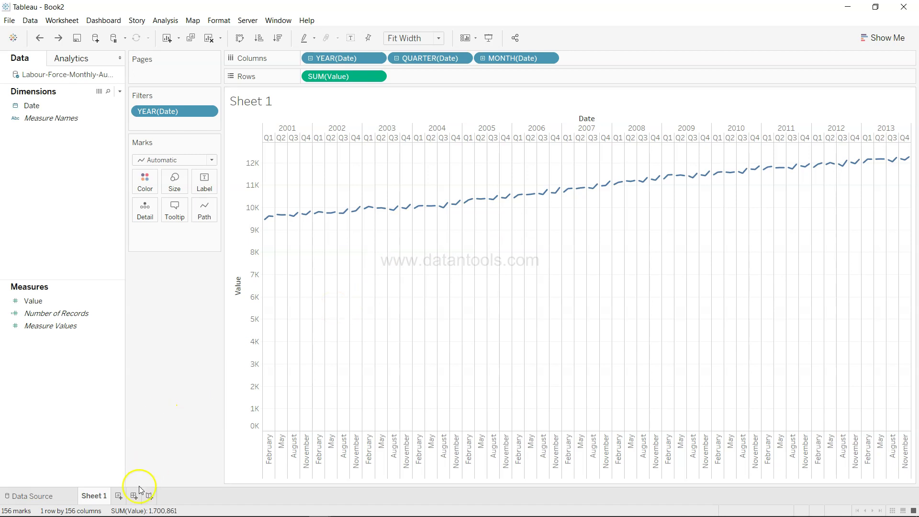
# Step: Switch to the Google Slides presentation, reveal the next question on the slide, and return to Tableau
pyautogui.hotkey('alt', 'Tab')
pyautogui.hotkey('alt', 'Tab')
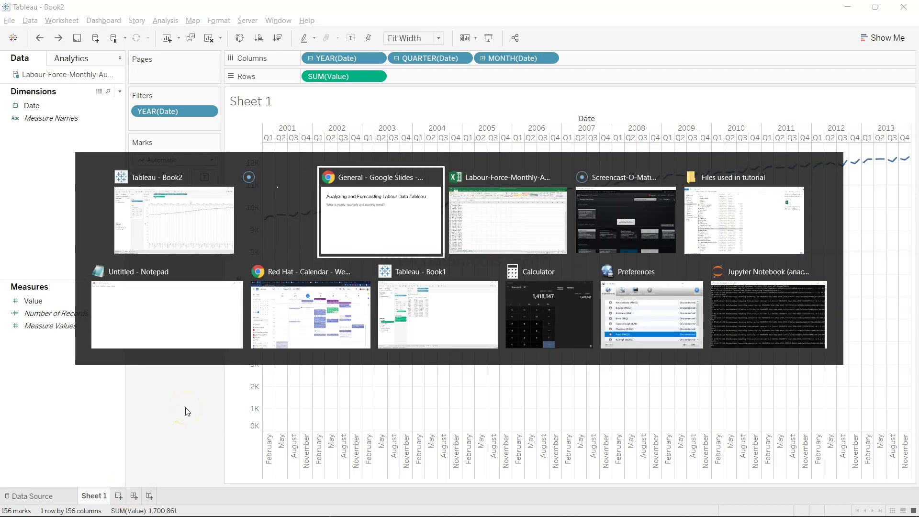
pyautogui.press('Right')
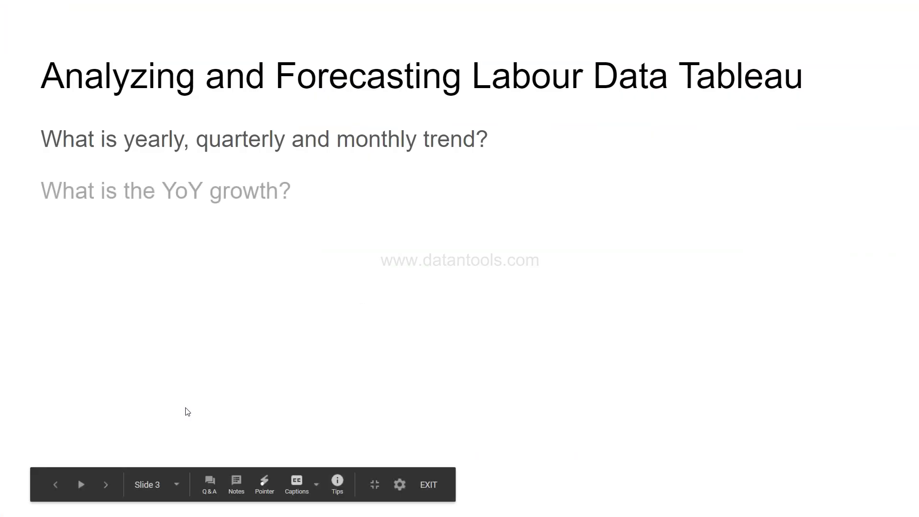
pyautogui.hotkey('alt', 'Tab')
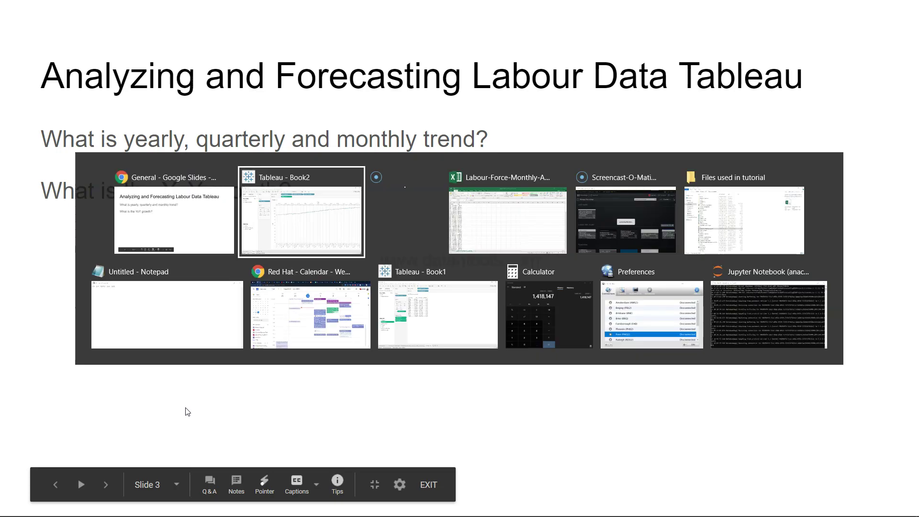
# Step: Plot the sum of Value by year of Date on a new worksheet and exclude the 2014 point
pyautogui.click(118, 496)
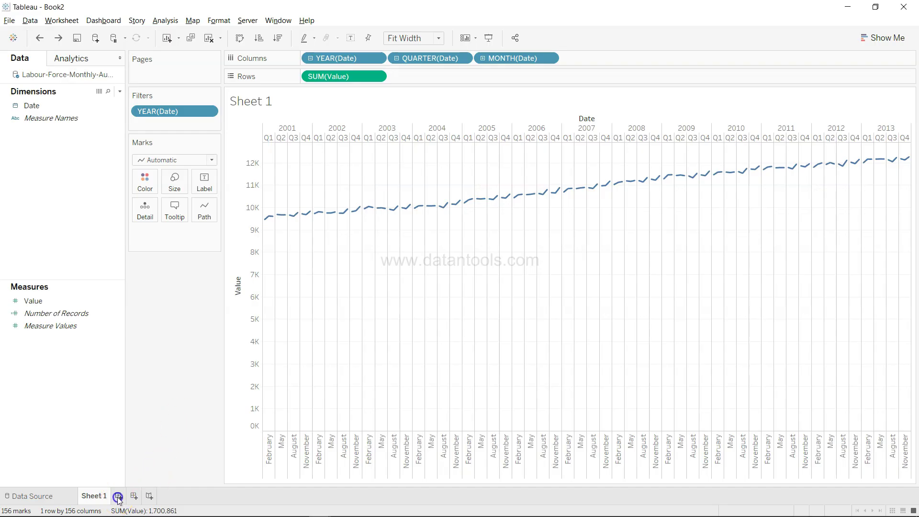
pyautogui.click(55, 108)
pyautogui.moveTo(55, 107); pyautogui.dragTo(354, 58)
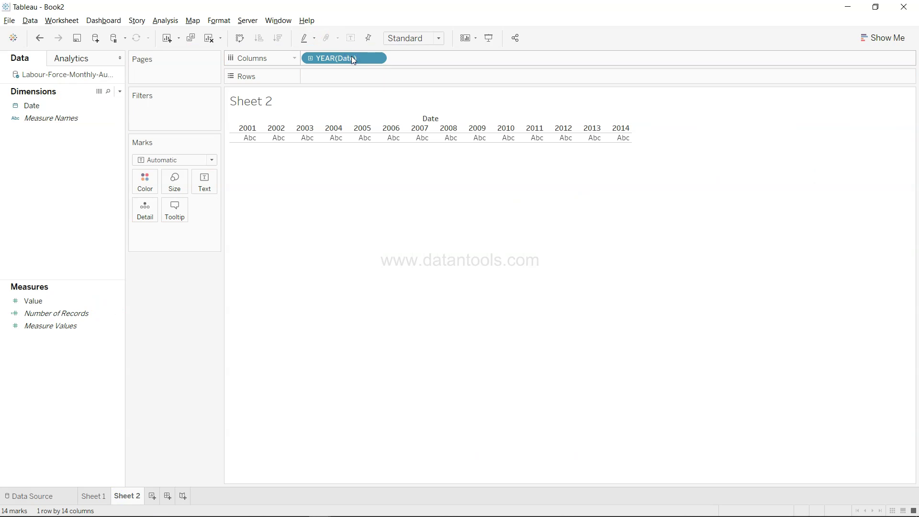
pyautogui.moveTo(63, 300); pyautogui.dragTo(397, 77)
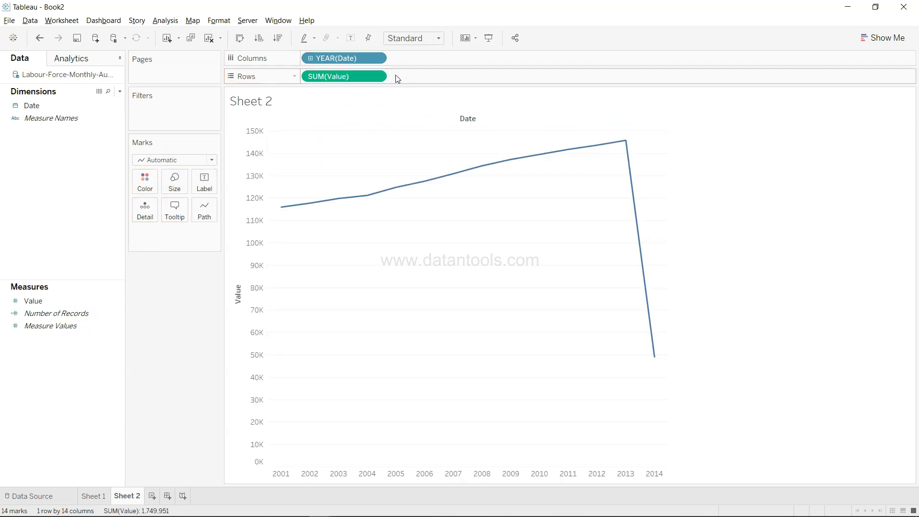
pyautogui.rightClick(654, 356)
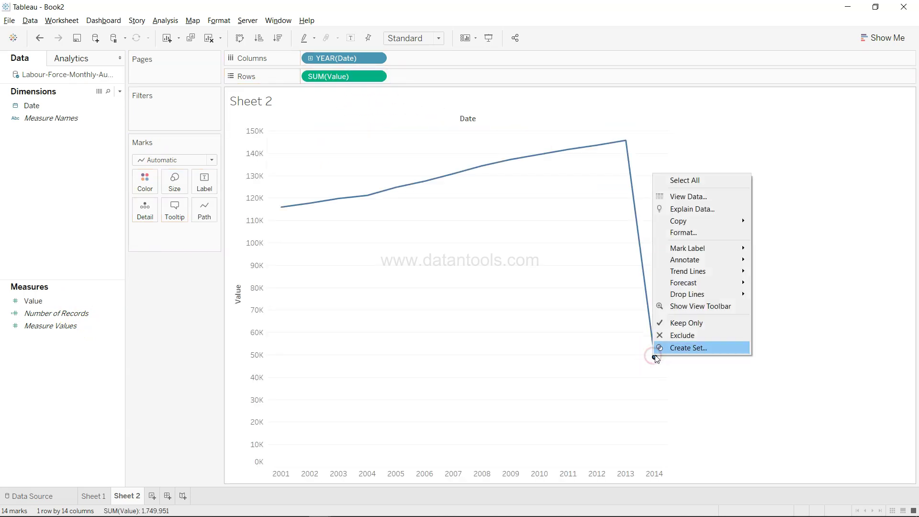
pyautogui.click(680, 336)
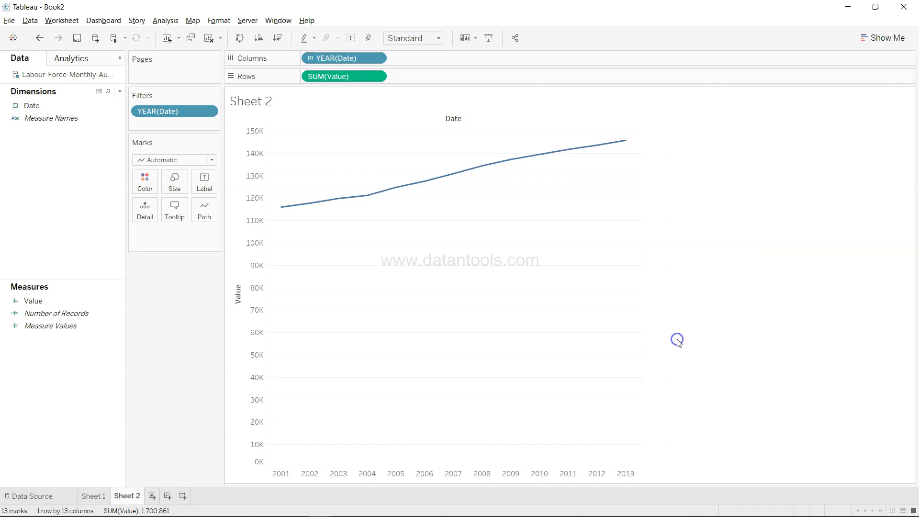
# Step: Apply the Year Over Year Growth quick table calculation to SUM(Value) in the rows
pyautogui.click(378, 77)
pyautogui.moveTo(402, 257)
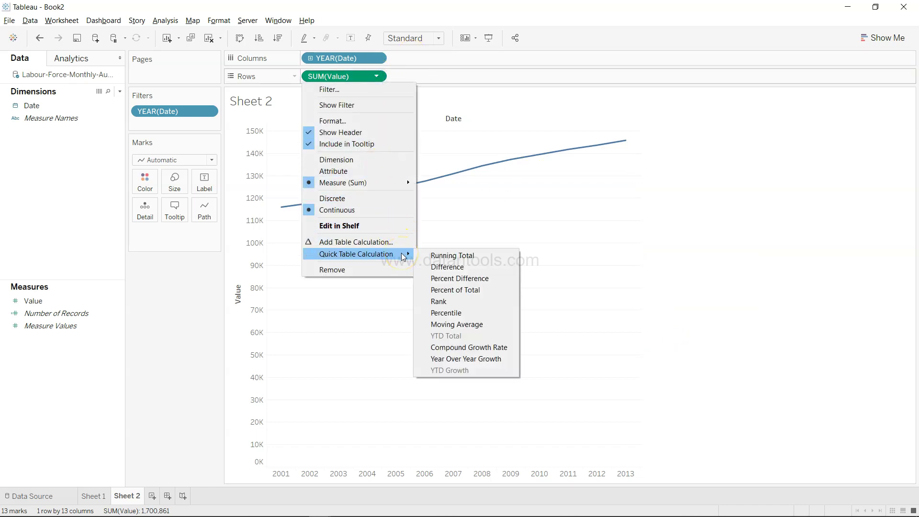
pyautogui.click(487, 362)
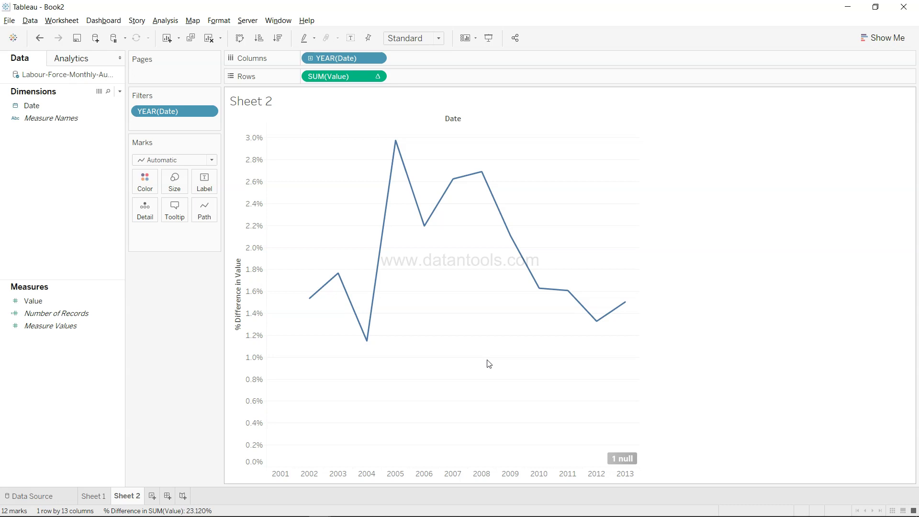
# Step: Inspect the year-over-year growth points on the line from 2005 to 2008
pyautogui.moveTo(397, 143)
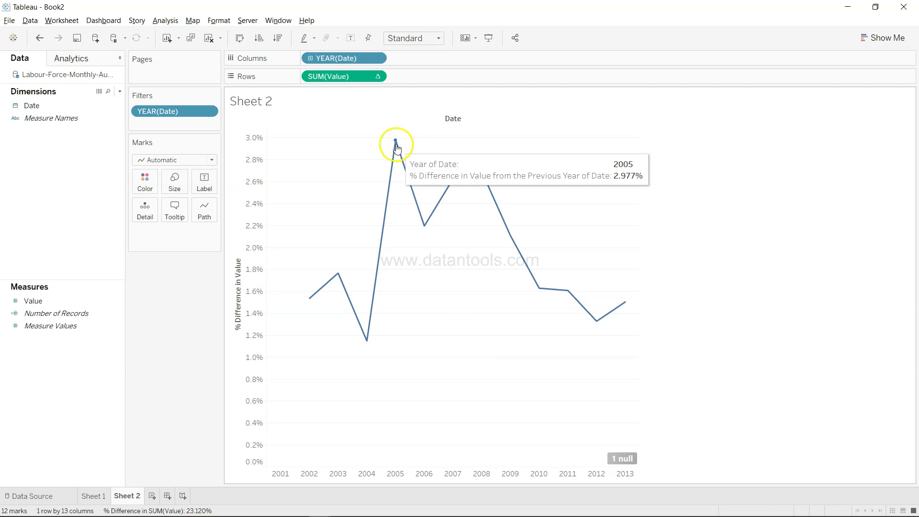
pyautogui.moveTo(419, 211)
pyautogui.moveTo(461, 183)
pyautogui.moveTo(490, 185)
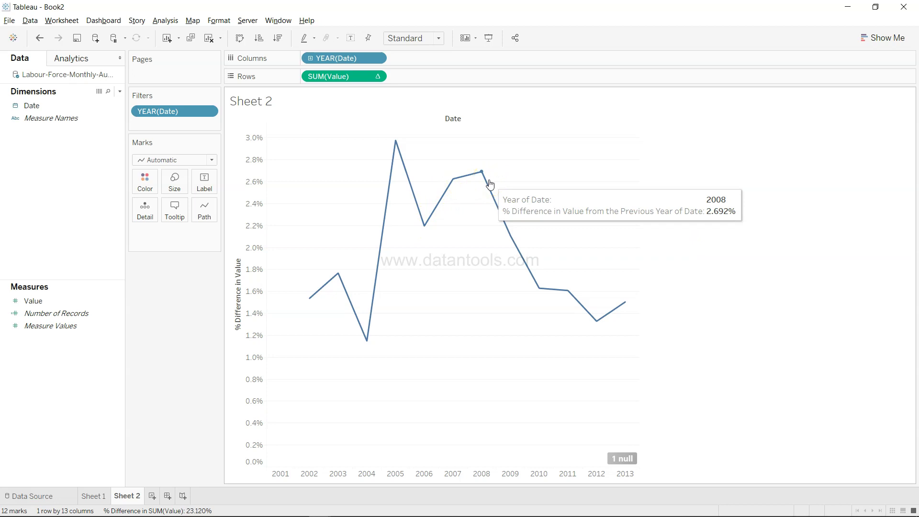
# Step: Plot the sum of Value by continuous quarter of Date on a new worksheet and exclude the 2014 Q2 point
pyautogui.moveTo(603, 319)
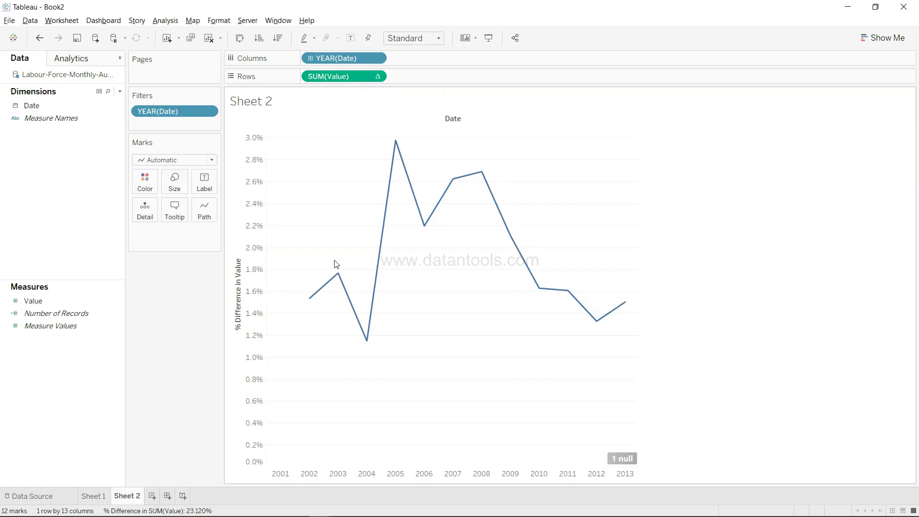
pyautogui.click(151, 496)
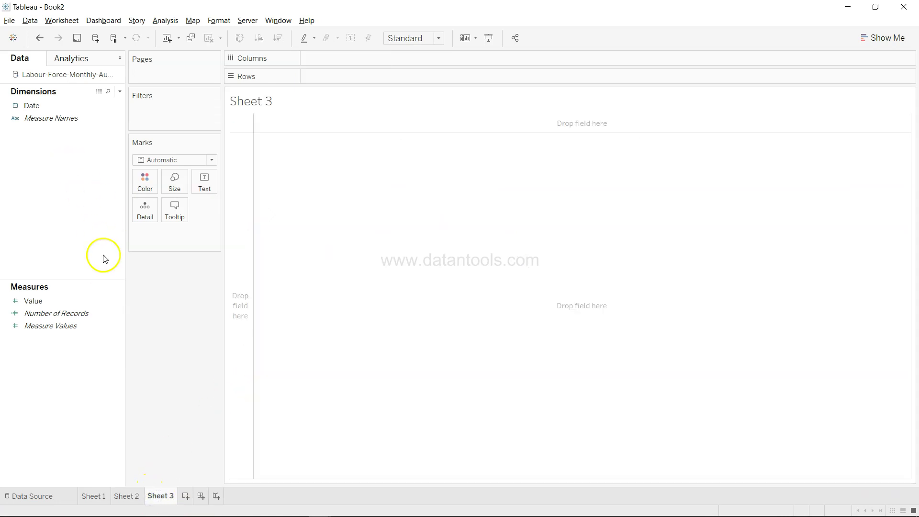
pyautogui.click(72, 107)
pyautogui.moveTo(73, 112); pyautogui.dragTo(340, 62)
pyautogui.click(377, 57)
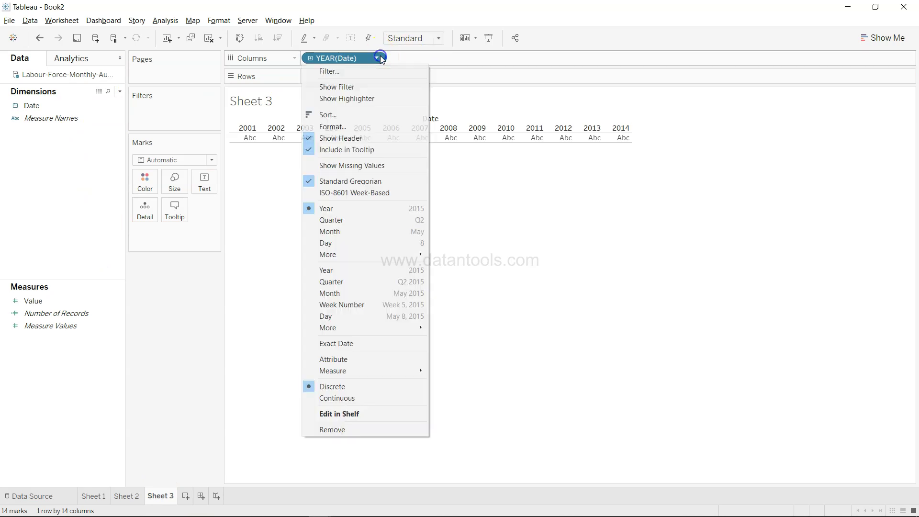
pyautogui.click(401, 285)
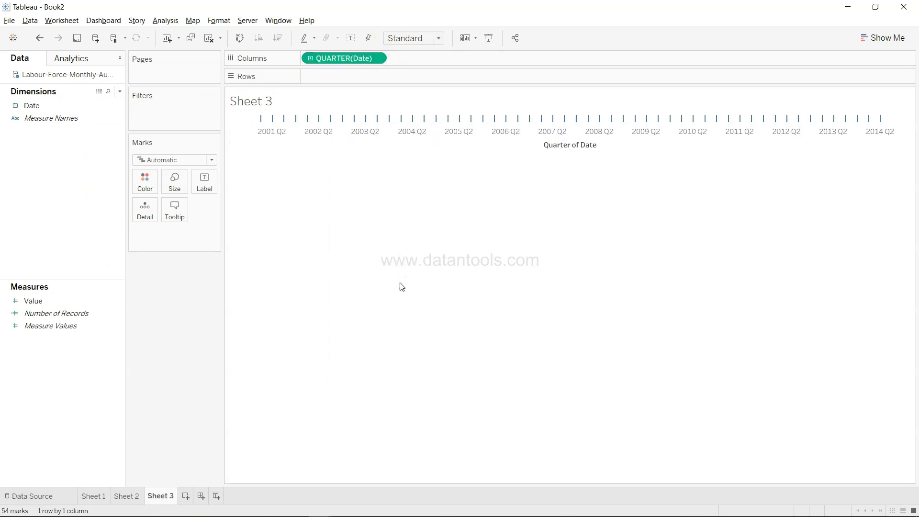
pyautogui.moveTo(45, 300); pyautogui.dragTo(360, 76)
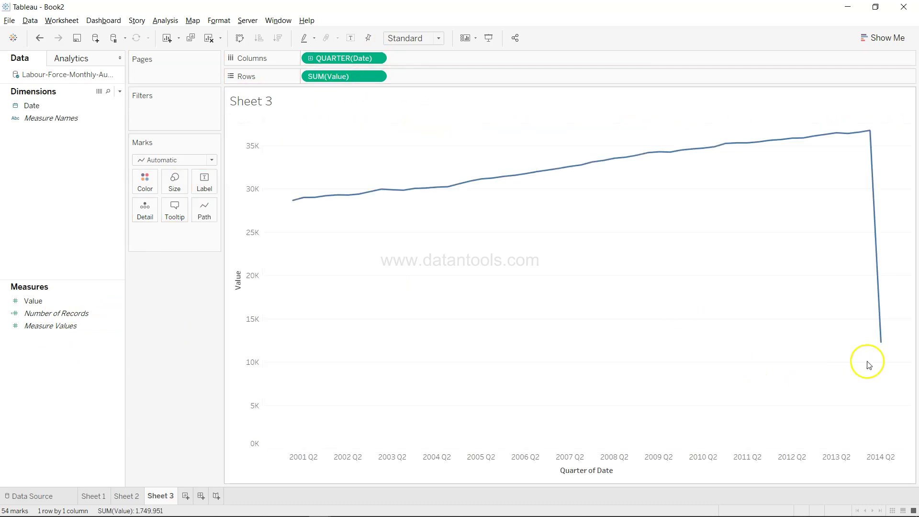
pyautogui.click(882, 343)
pyautogui.rightClick(882, 343)
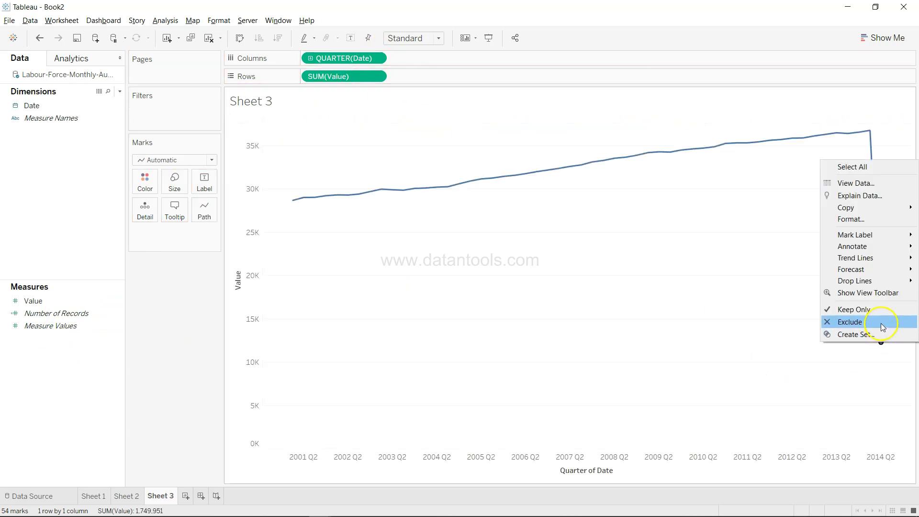
pyautogui.click(879, 320)
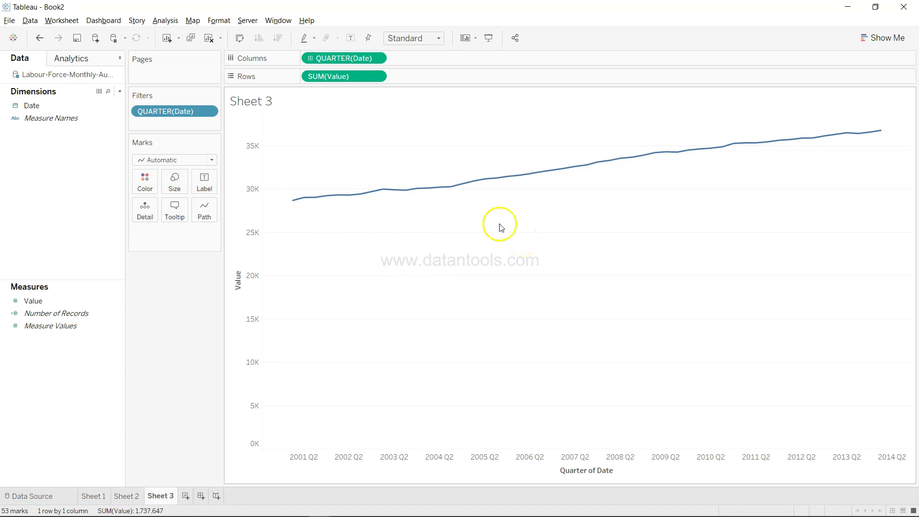
# Step: Change the Date field in the columns from quarter to continuous month
pyautogui.click(377, 77)
pyautogui.click(377, 58)
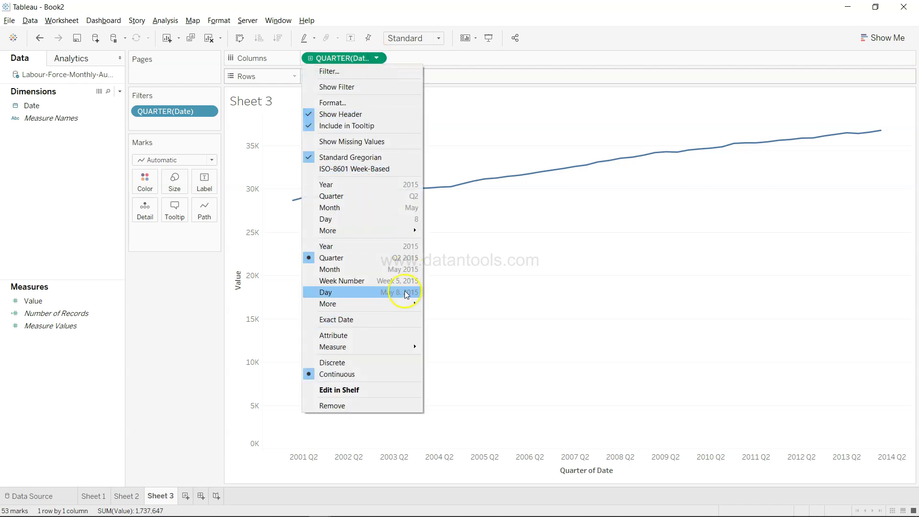
pyautogui.click(400, 270)
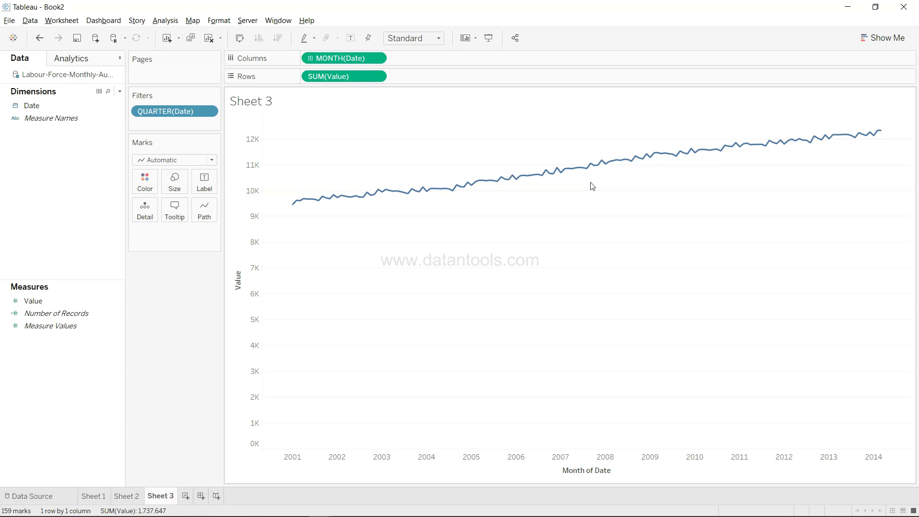
# Step: Apply the Moving Average quick table calculation to SUM(Value) in the rows
pyautogui.click(377, 76)
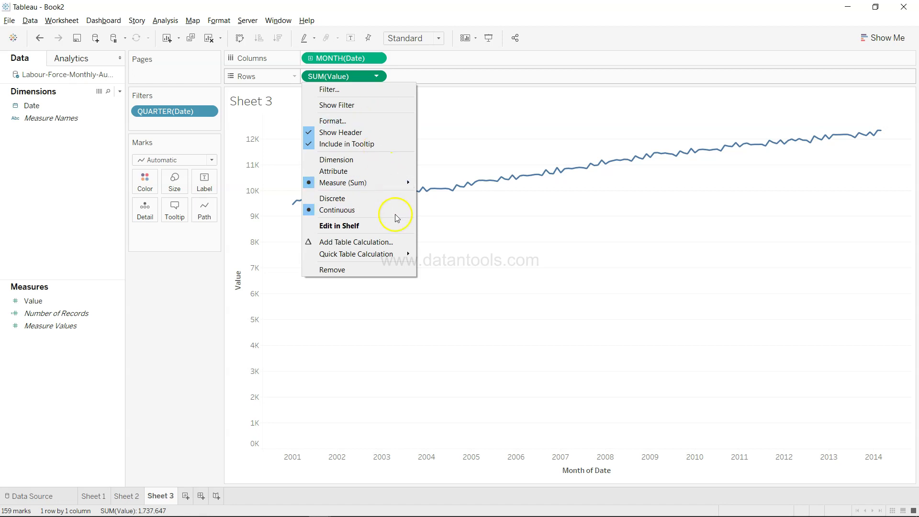
pyautogui.moveTo(397, 257)
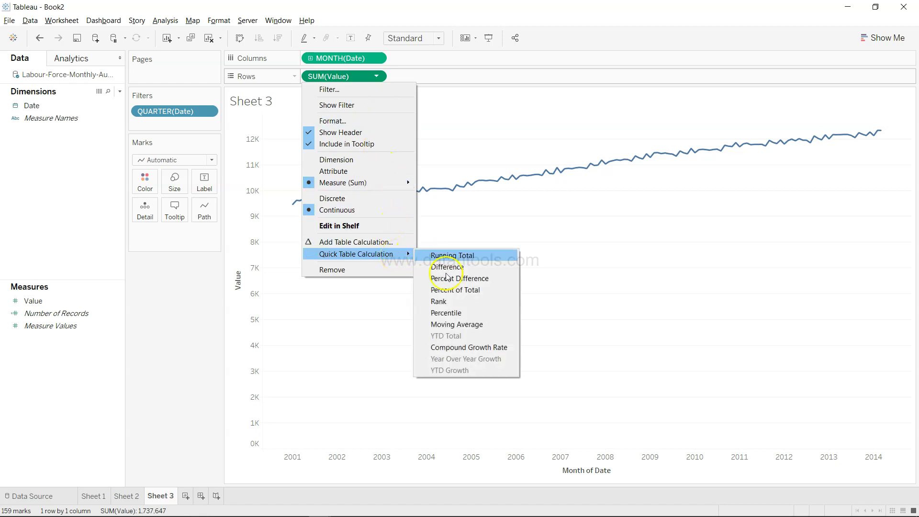
pyautogui.click(473, 328)
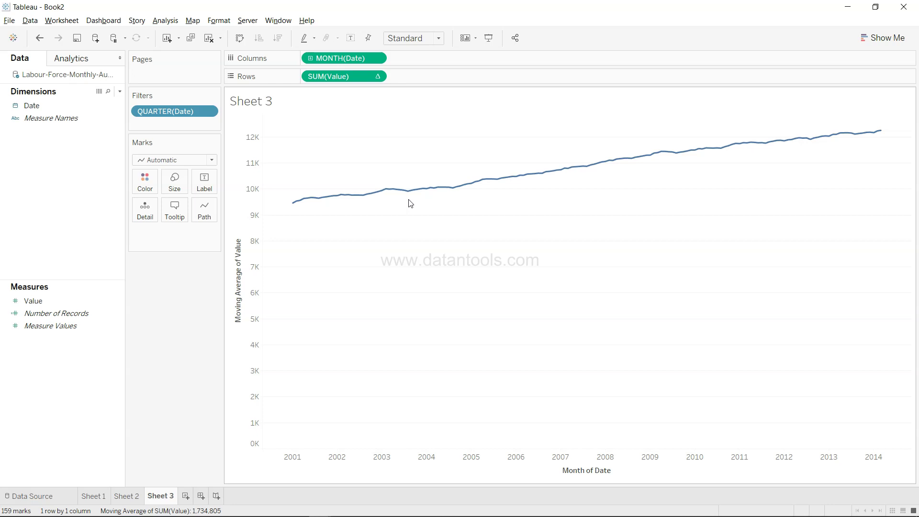
# Step: Edit the moving average table calculation to average over 5 previous values and close its settings
pyautogui.click(376, 77)
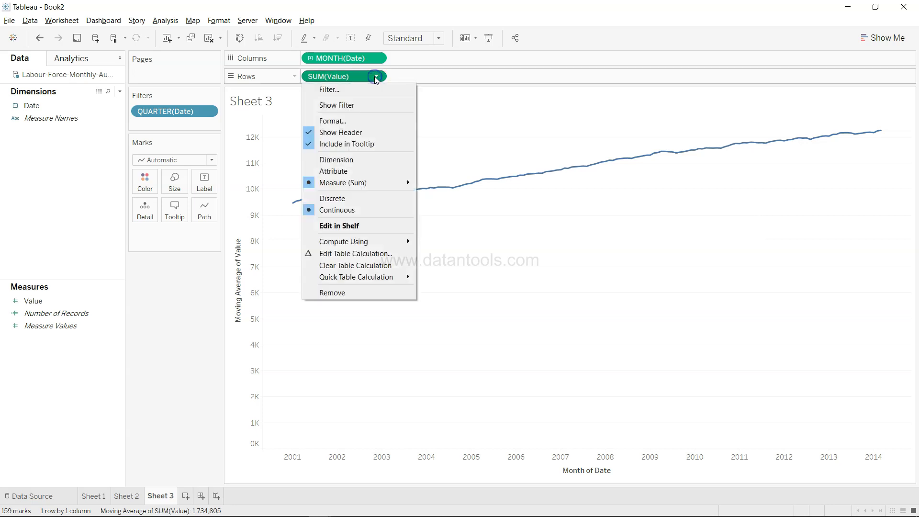
pyautogui.click(392, 254)
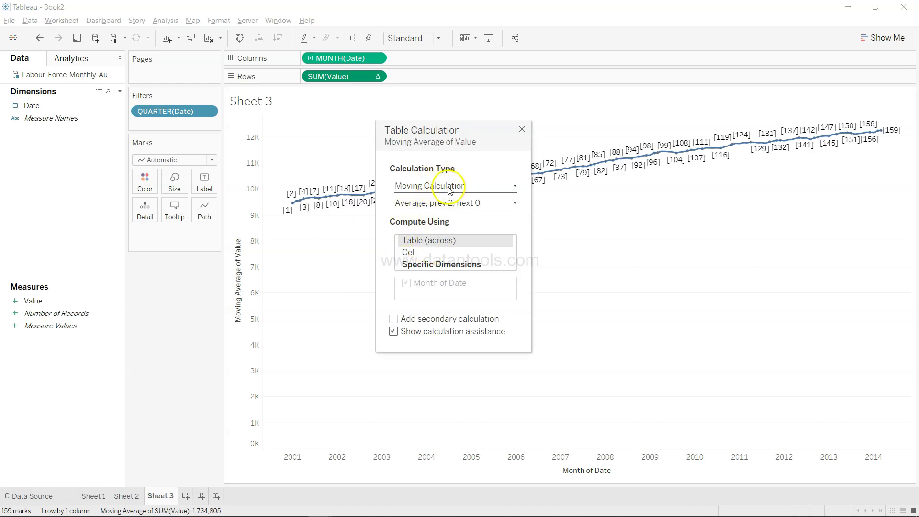
pyautogui.click(455, 203)
pyautogui.doubleClick(495, 258)
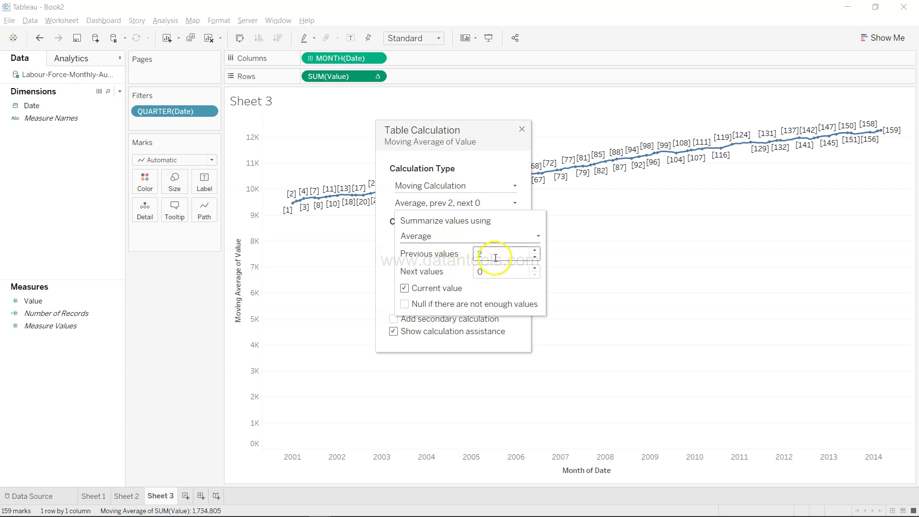
pyautogui.click(534, 252)
pyautogui.click(534, 252)
pyautogui.click(534, 252)
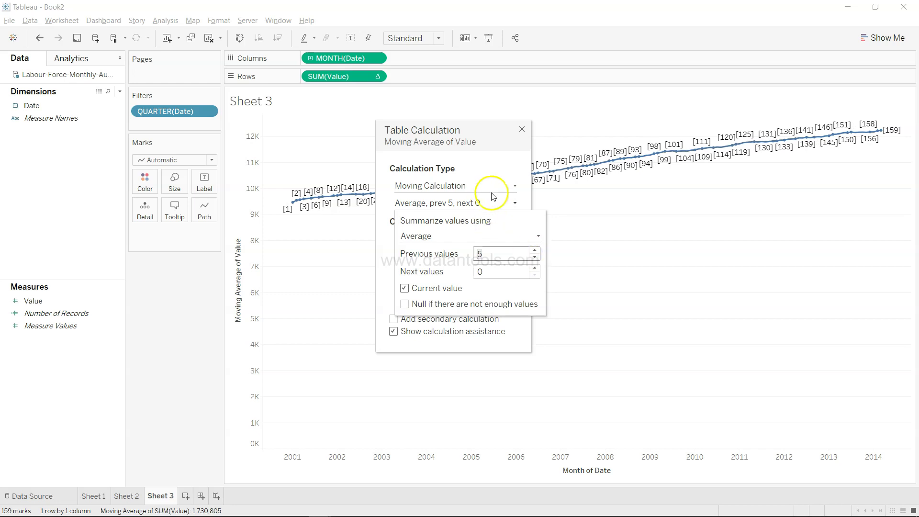
pyautogui.click(503, 174)
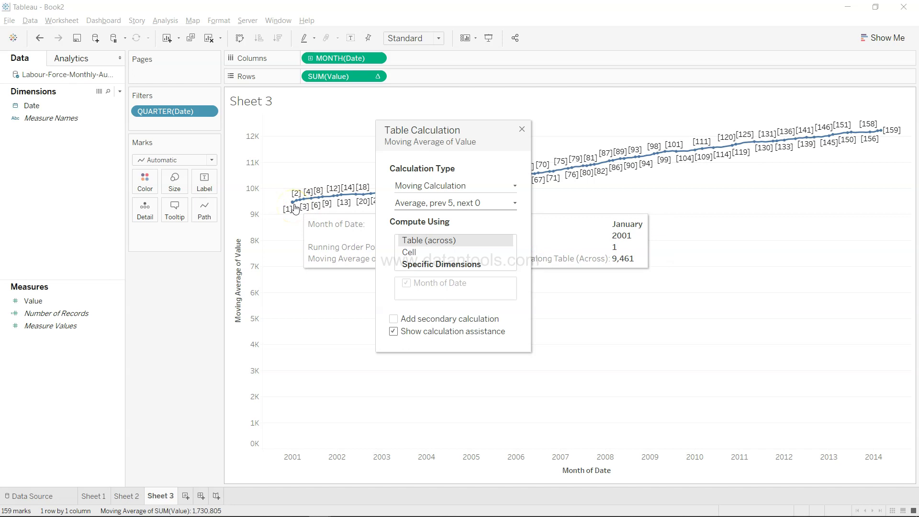
pyautogui.click(522, 130)
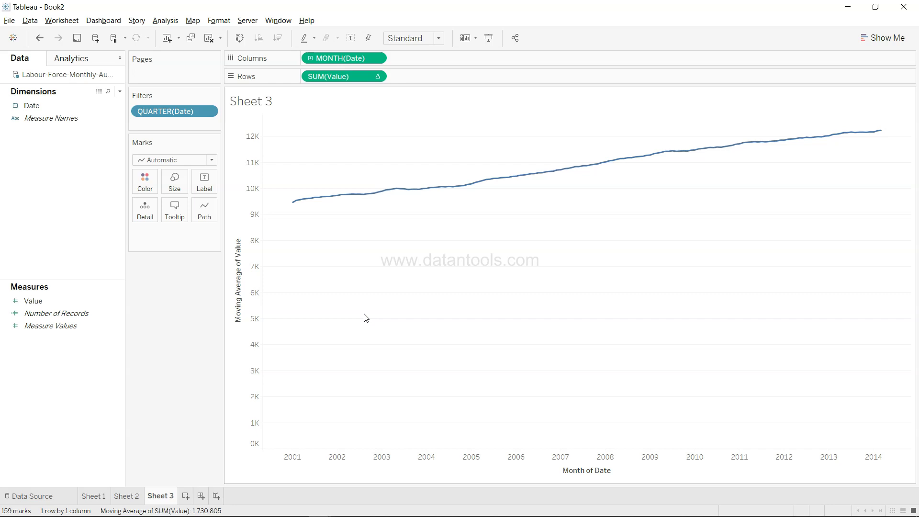
# Step: Add a new worksheet, reveal the next question in the Google Slides presentation, and return to Tableau
pyautogui.click(186, 496)
pyautogui.hotkey('alt', 'Tab')
pyautogui.hotkey('alt', 'Tab')
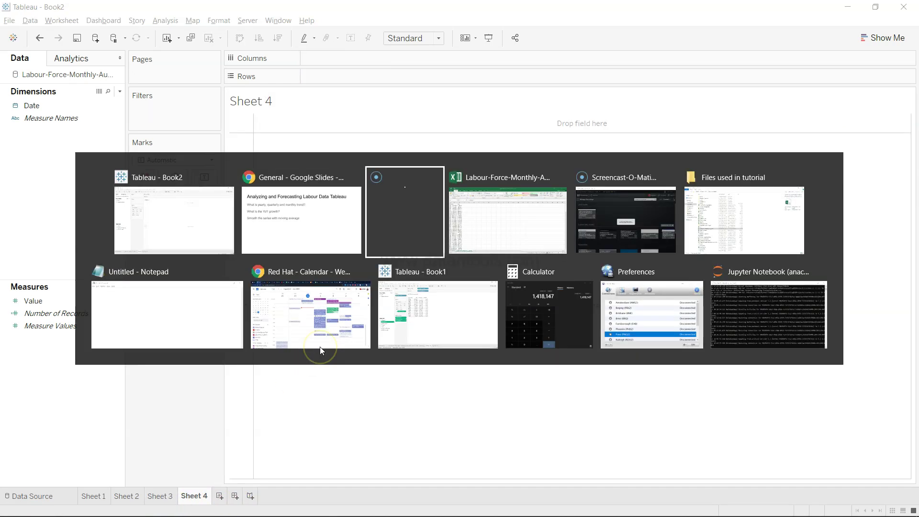
pyautogui.hotkey('alt', 'Tab')
pyautogui.hotkey('alt', 'Tab')
pyautogui.click(321, 350)
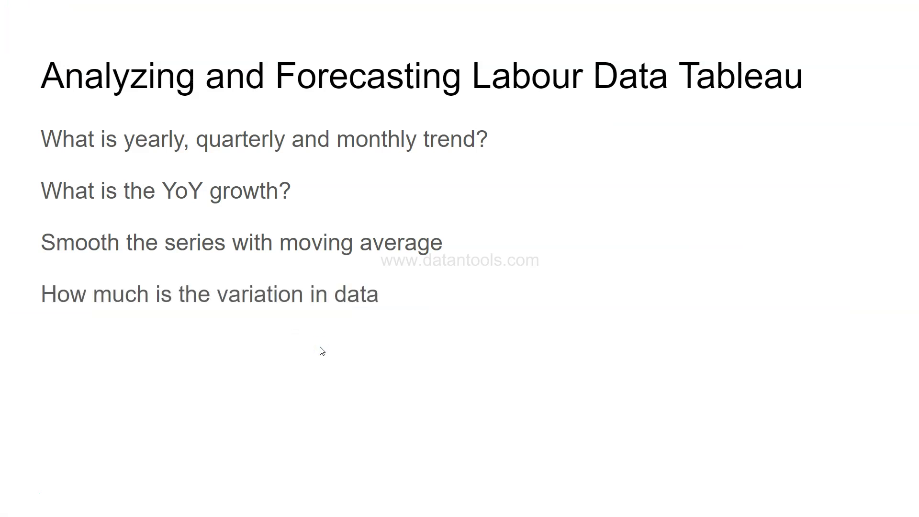
pyautogui.hotkey('alt', 'Tab')
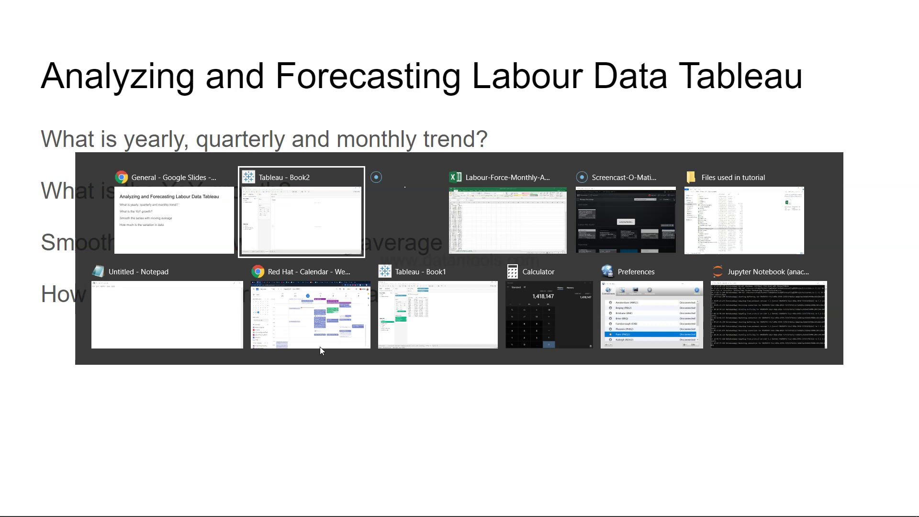
pyautogui.click(288, 398)
pyautogui.hotkey('alt', 'Tab')
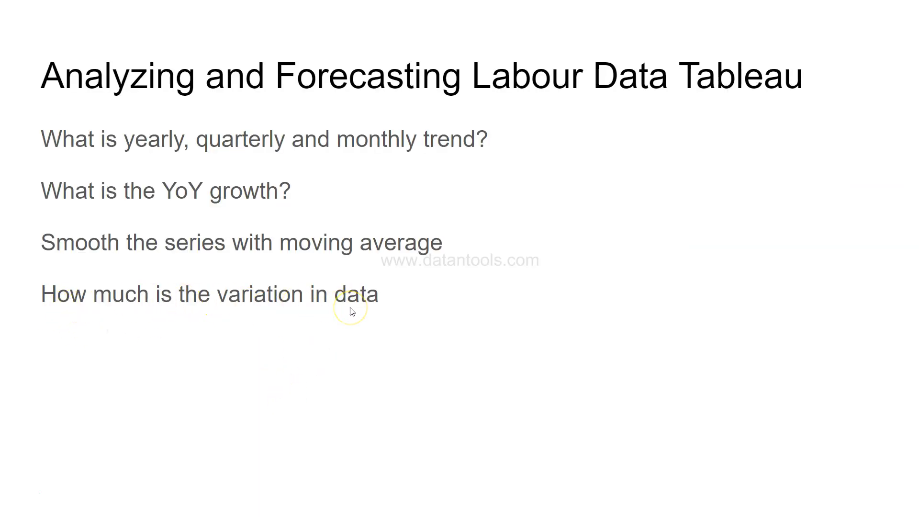
pyautogui.hotkey('alt', 'Tab')
pyautogui.hotkey('alt', 'Tab')
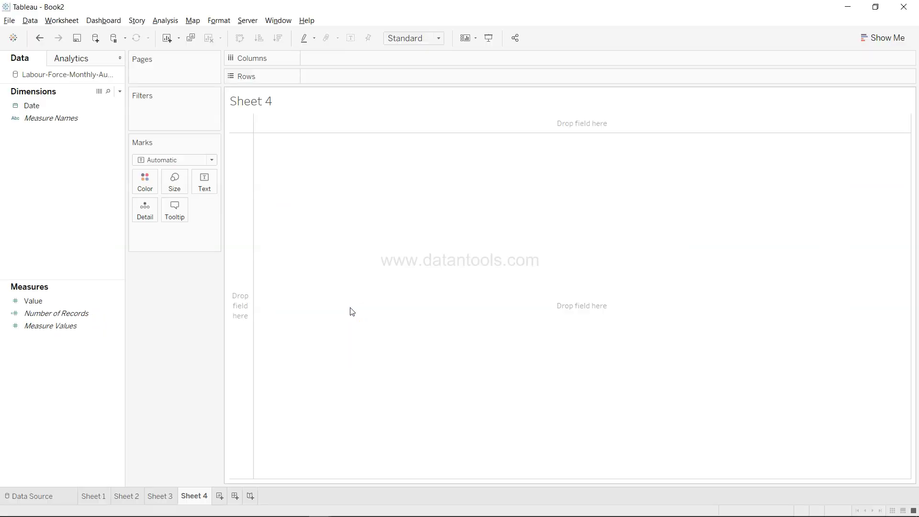
# Step: Plot the sum of Value by year of Date on Sheet 4 and exclude the 2014 point
pyautogui.click(253, 236)
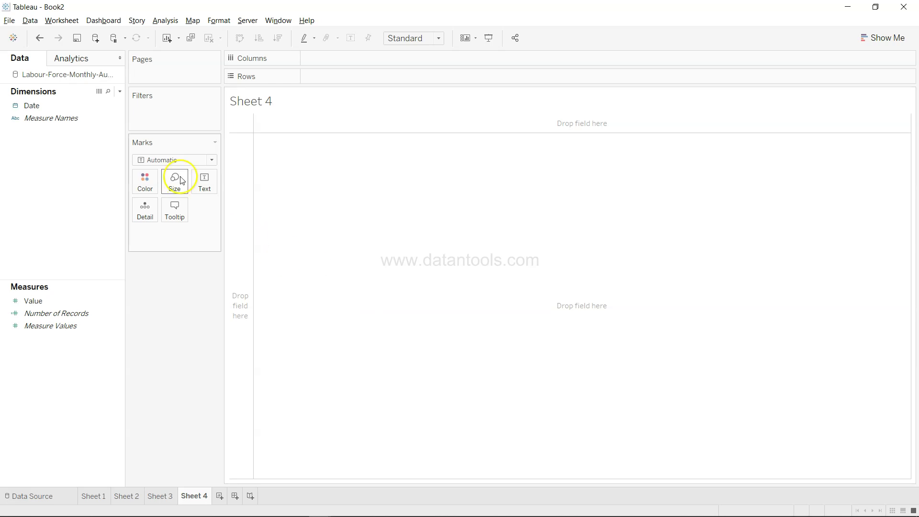
pyautogui.moveTo(89, 105); pyautogui.dragTo(375, 64)
pyautogui.moveTo(84, 301); pyautogui.dragTo(372, 72)
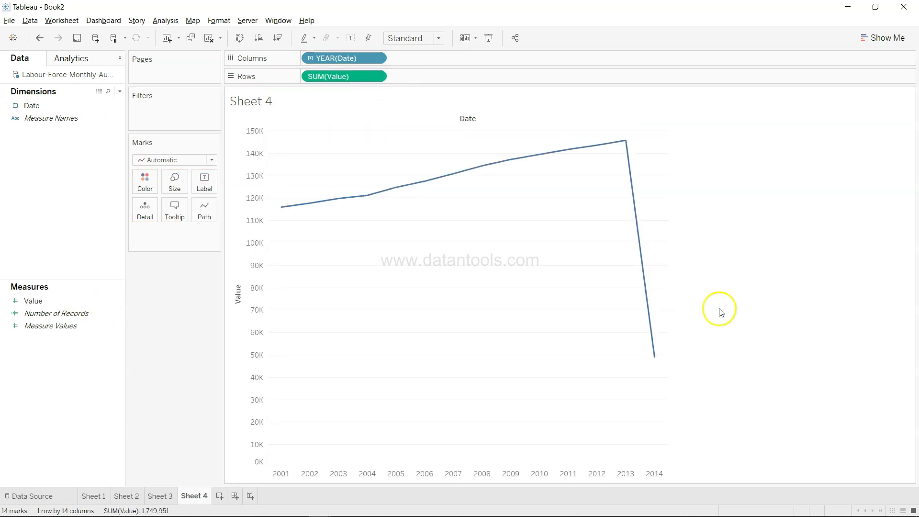
pyautogui.rightClick(654, 357)
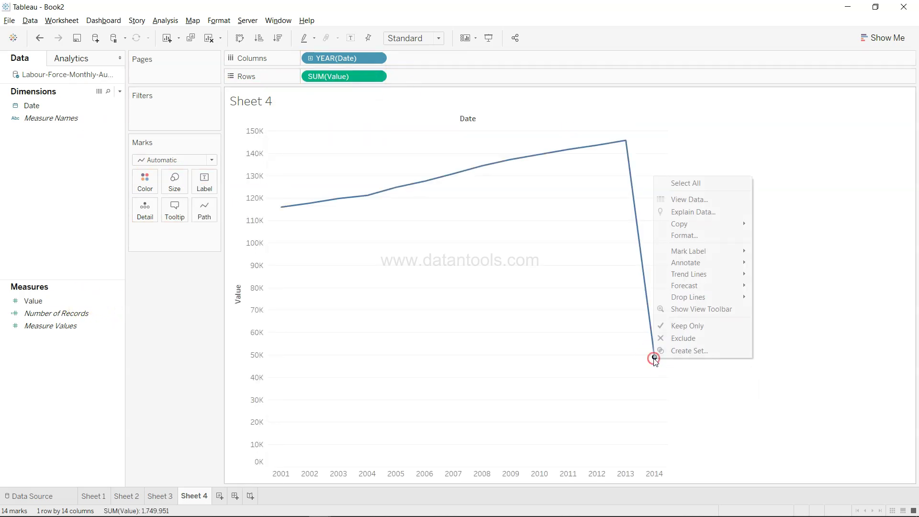
pyautogui.click(682, 338)
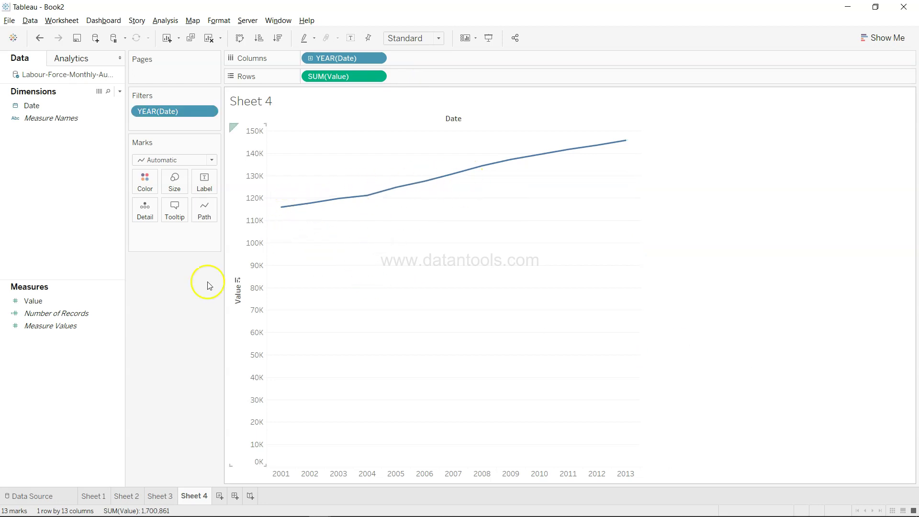
# Step: Start a new calculated field and name it variation
pyautogui.click(121, 94)
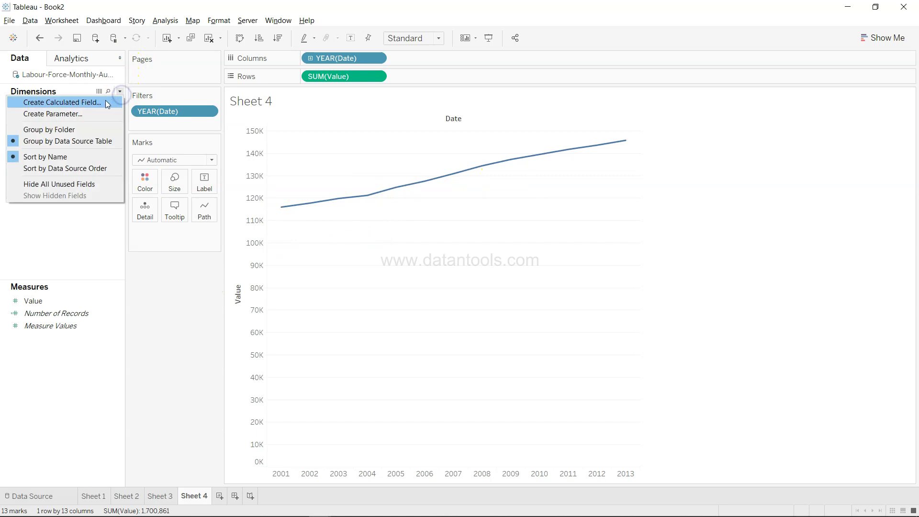
pyautogui.click(105, 99)
pyautogui.write('variatrio')
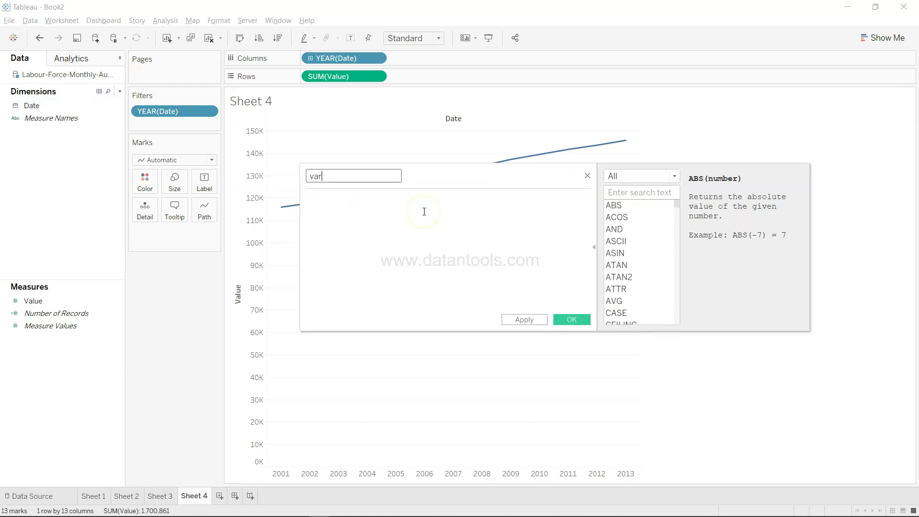
pyautogui.press('BackSpace')
pyautogui.press('BackSpace')
pyautogui.press('BackSpace')
pyautogui.write('ion')
# Step: Save the calculated field with the formula VARP([Value]) and plot it in the rows in place of SUM(Value)
pyautogui.click(424, 211)
pyautogui.write('var')
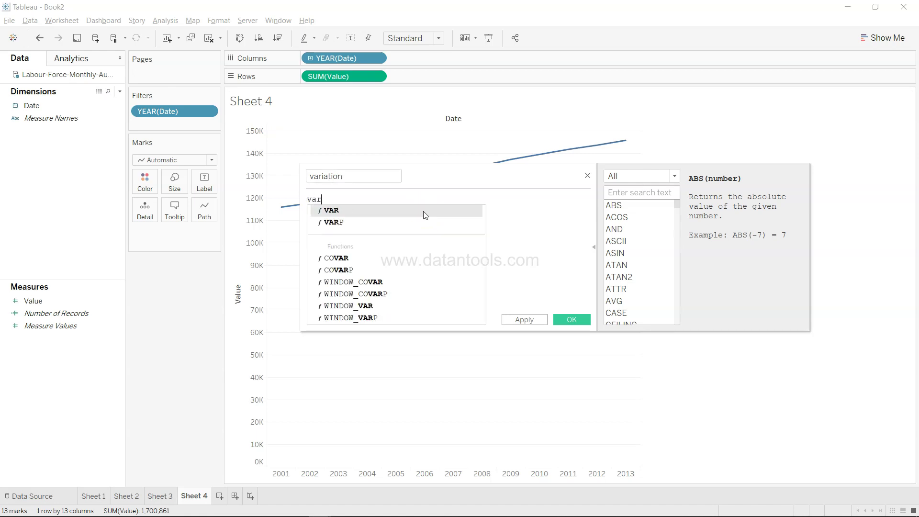
pyautogui.press('Down')
pyautogui.press('Return')
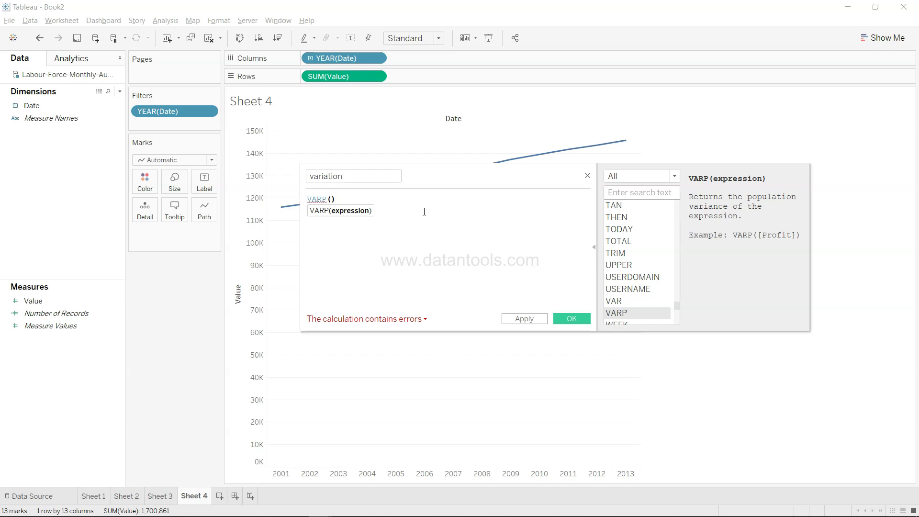
pyautogui.write('[Va')
pyautogui.press('Return')
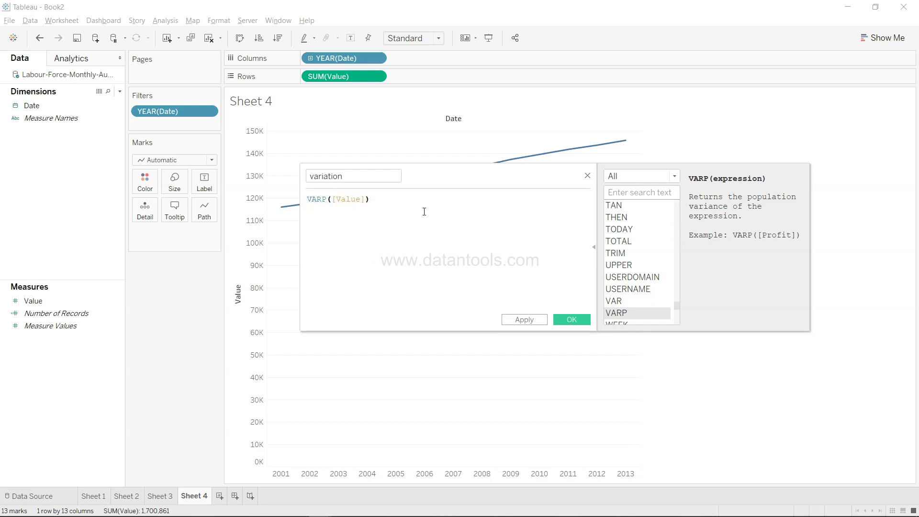
pyautogui.click(570, 317)
pyautogui.moveTo(89, 315); pyautogui.dragTo(356, 75)
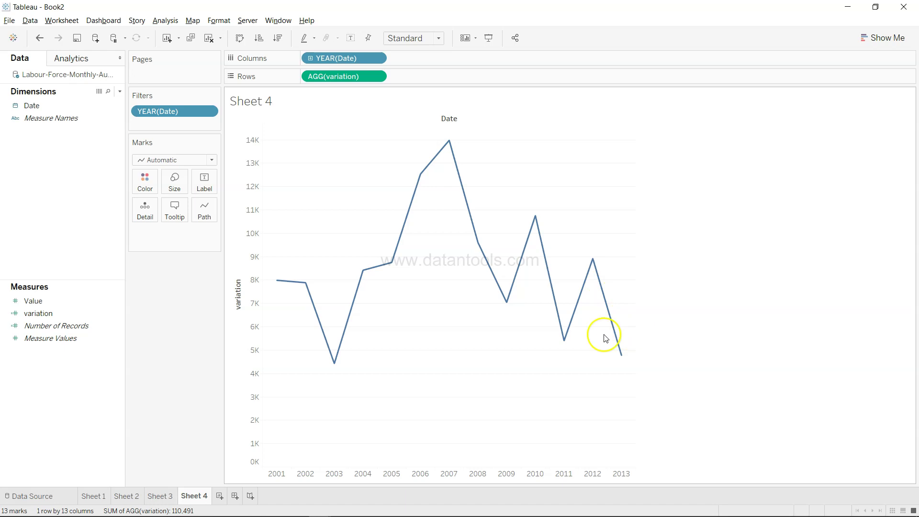
# Step: Review the trend chart on Sheet 1 and the year-over-year growth chart on Sheet 2
pyautogui.click(94, 498)
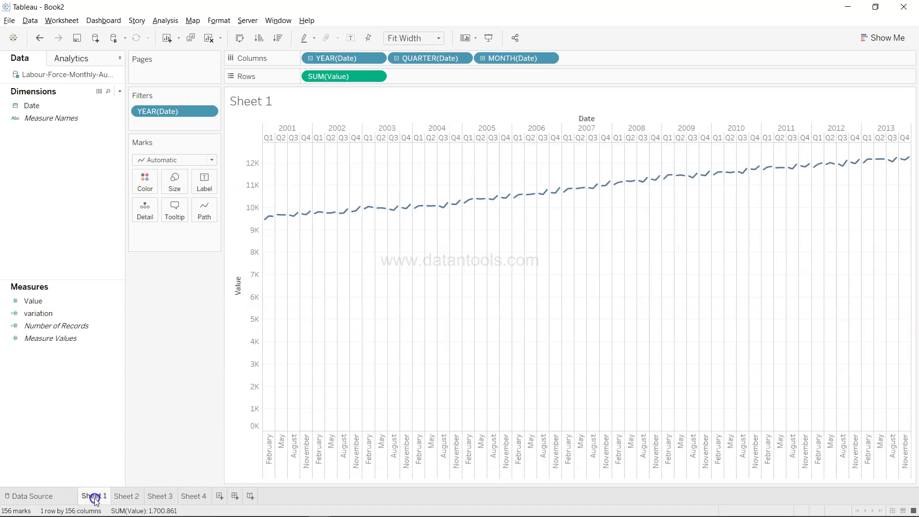
pyautogui.click(126, 496)
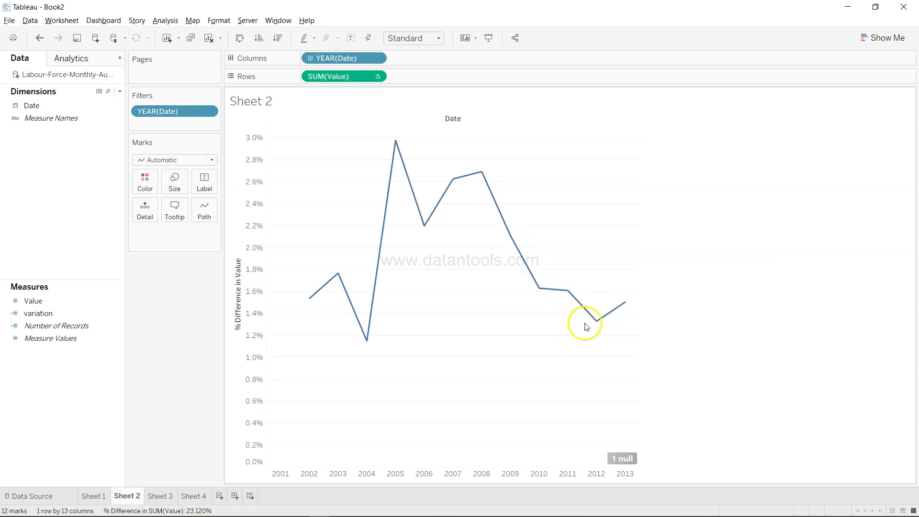
# Step: Examine the yearly variation chart on Sheet 4 and switch to the Google Slides presentation with the analysis questions
pyautogui.click(198, 496)
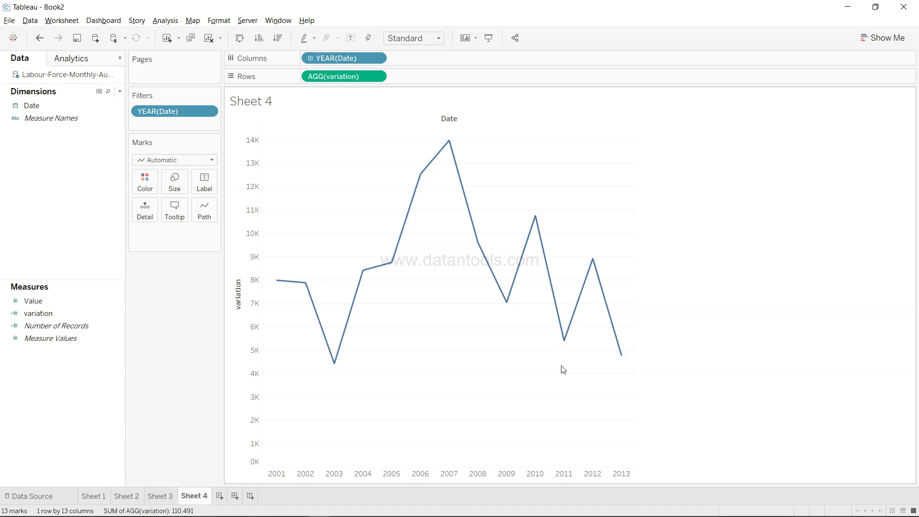
pyautogui.click(234, 322)
pyautogui.click(50, 318)
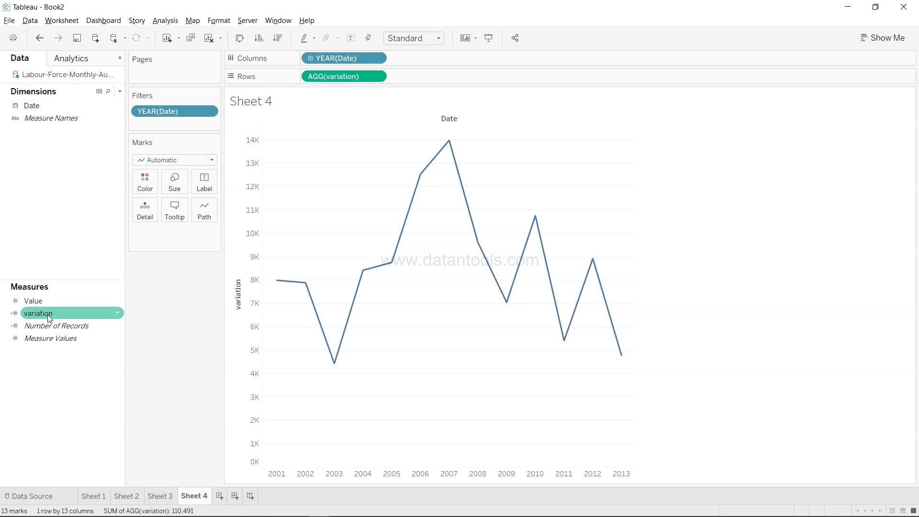
pyautogui.click(110, 242)
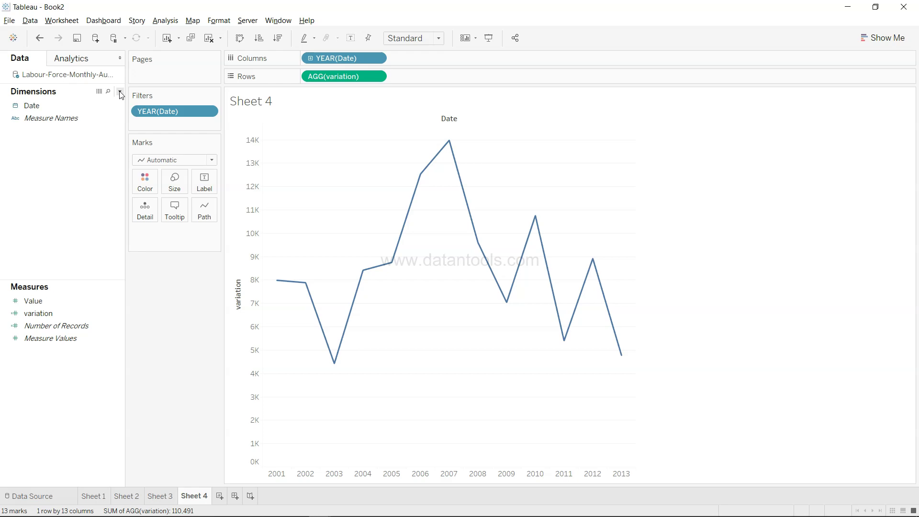
pyautogui.hotkey('alt', 'Tab')
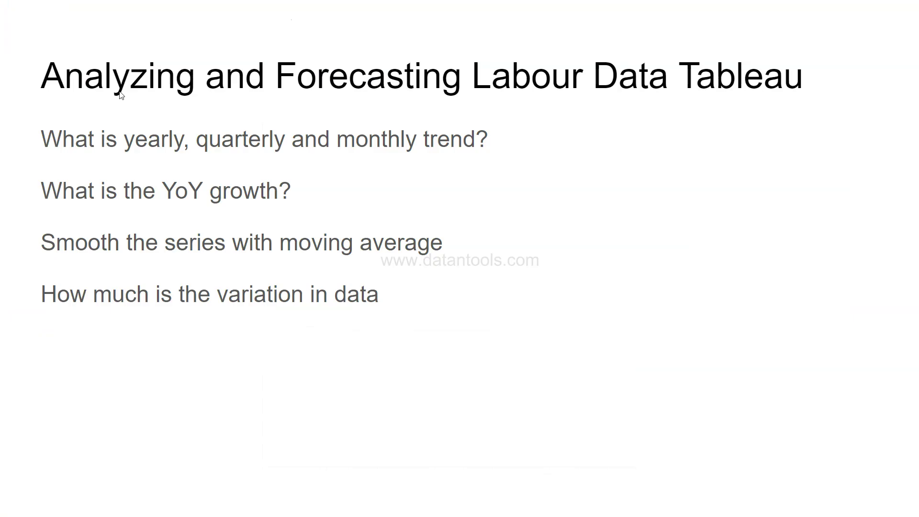
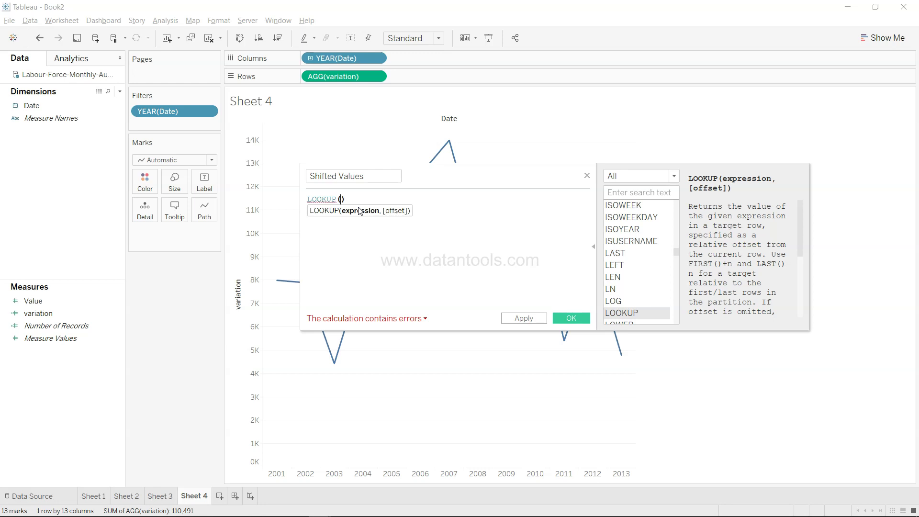
# Step: Enter the formula LOOKUP([Value],-1) for the Shifted Values calculated field and view its error details
pyautogui.write('va')
pyautogui.press('Return')
pyautogui.write(',')
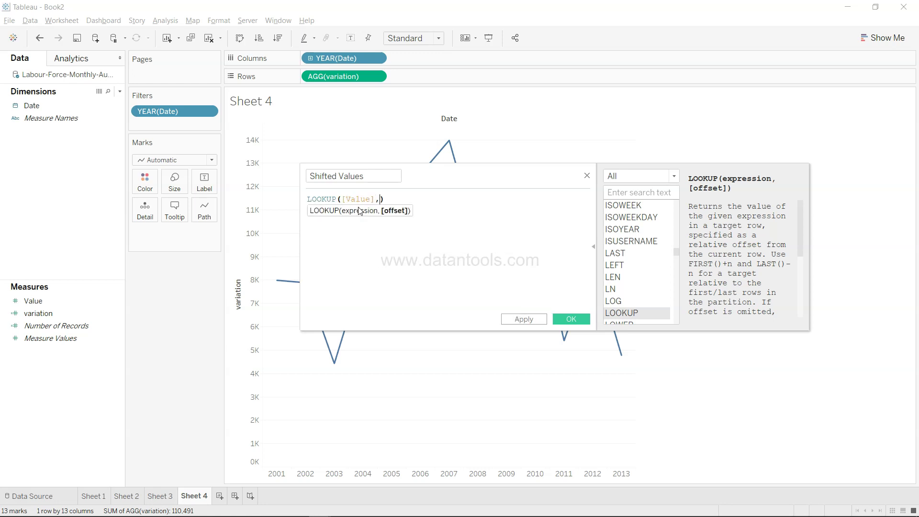
pyautogui.write('-1')
pyautogui.click(435, 209)
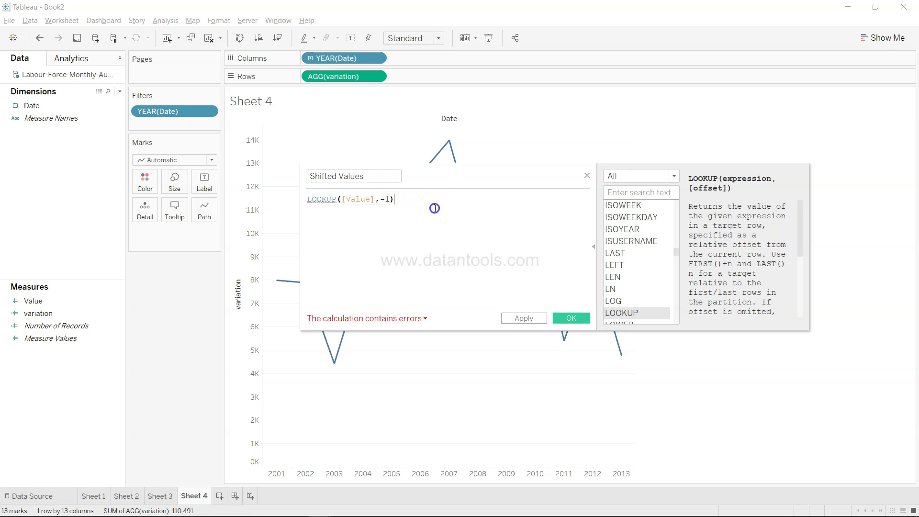
pyautogui.click(372, 318)
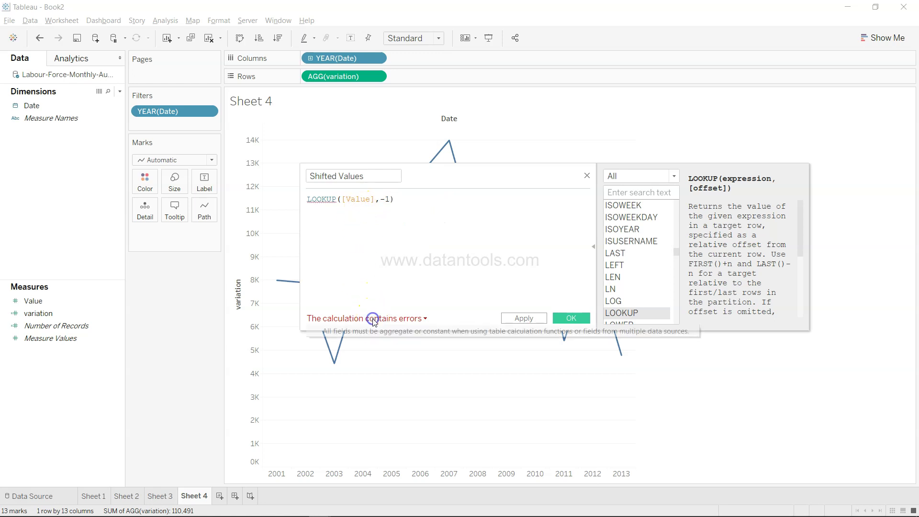
# Step: Wrap Value in SUM so the formula reads LOOKUP(Sum([Value]),-1), and save the Shifted Values calculated field
pyautogui.click(344, 198)
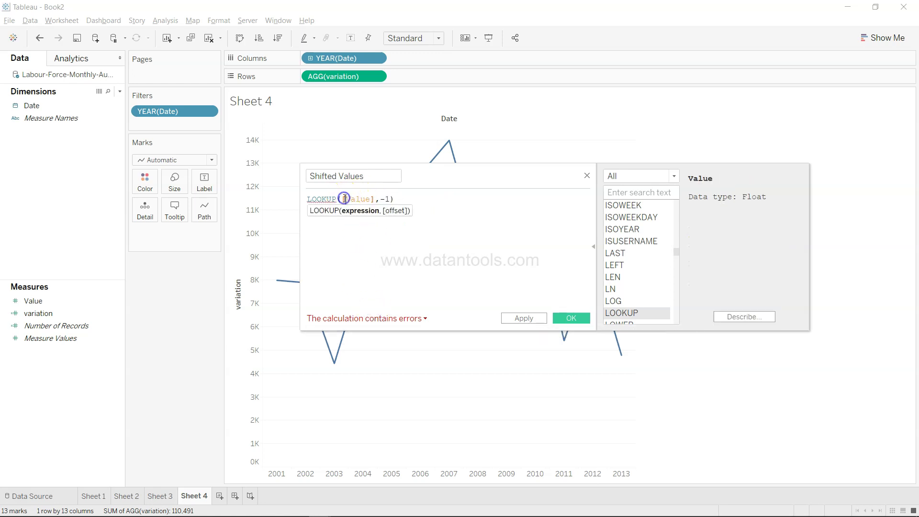
pyautogui.write('Su')
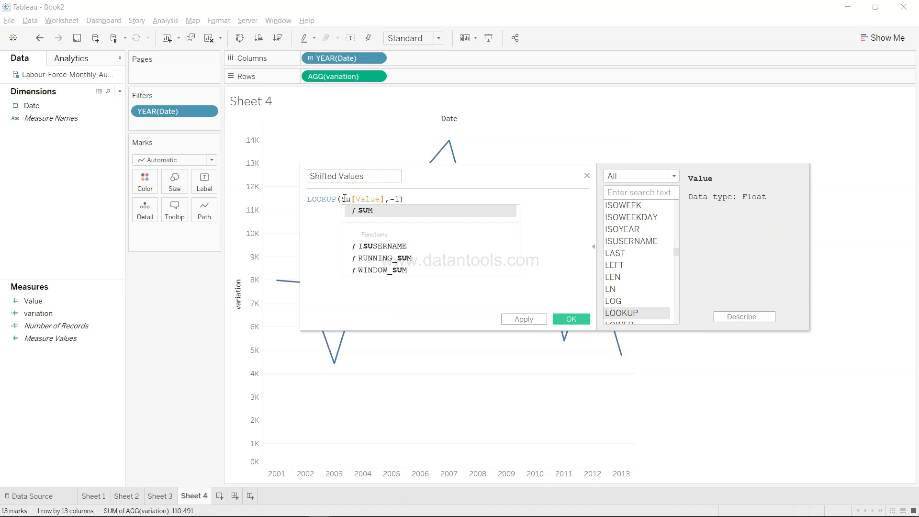
pyautogui.write('m(')
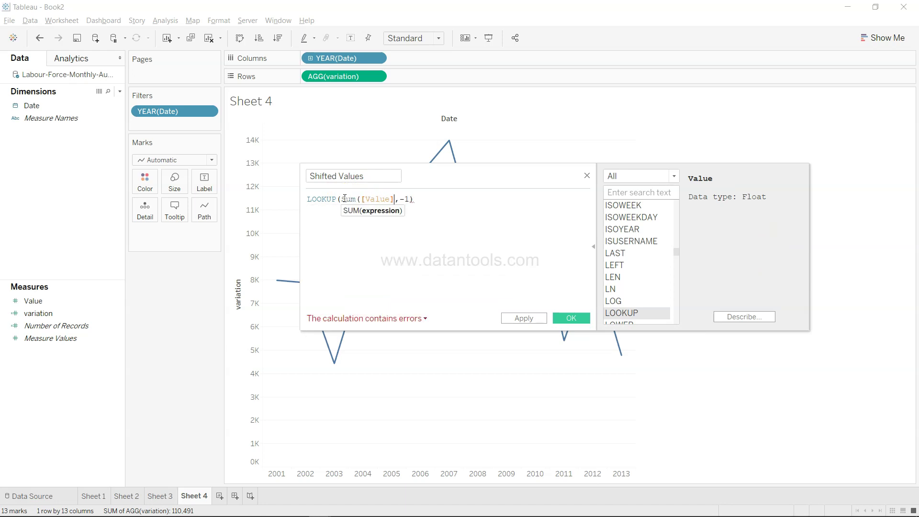
pyautogui.write(')')
pyautogui.click(455, 200)
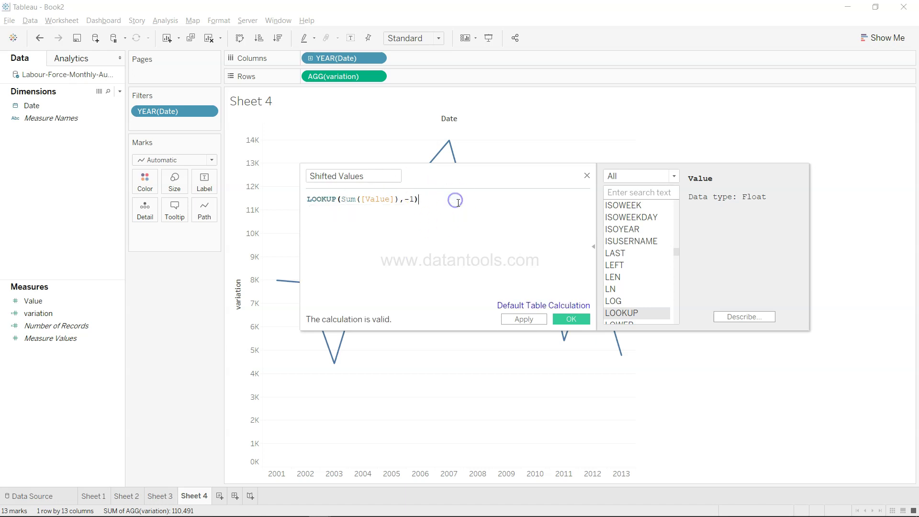
pyautogui.click(571, 319)
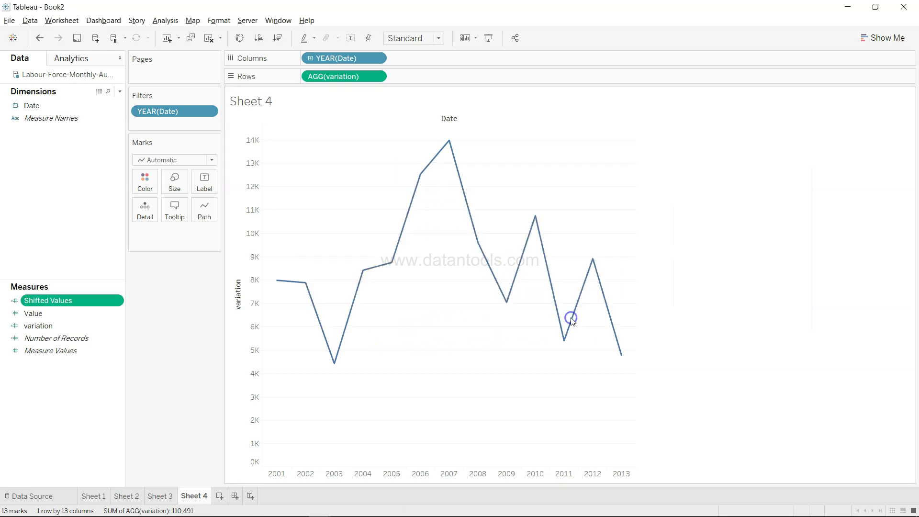
# Step: Build a table on a new worksheet with years of Date as rows and Value and Shifted Values as columns
pyautogui.click(220, 496)
pyautogui.moveTo(79, 112); pyautogui.dragTo(348, 76)
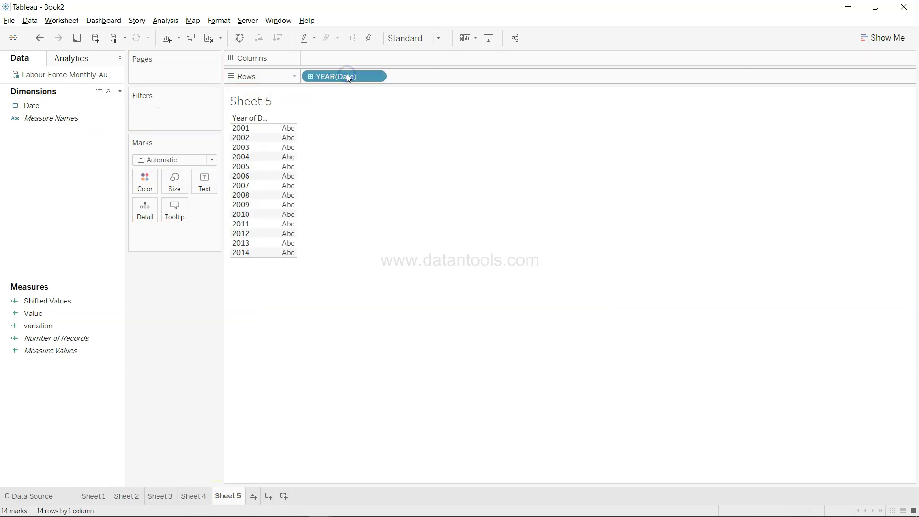
pyautogui.click(67, 300)
pyautogui.moveTo(70, 312); pyautogui.dragTo(292, 173)
pyautogui.moveTo(82, 301); pyautogui.dragTo(289, 199)
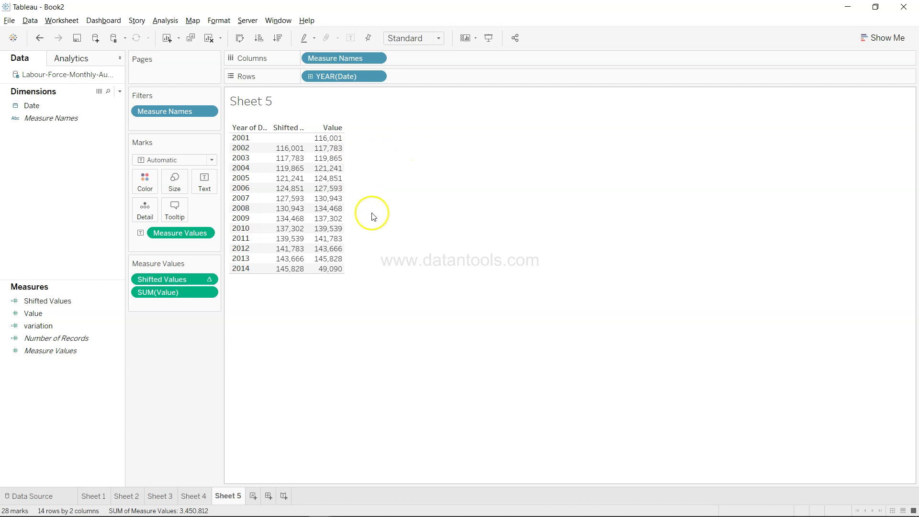
# Step: Compare the Value and Shifted Values columns by year, and check the 5-year forecast question in the Google Slides presentation
pyautogui.moveTo(314, 212)
pyautogui.moveTo(317, 197)
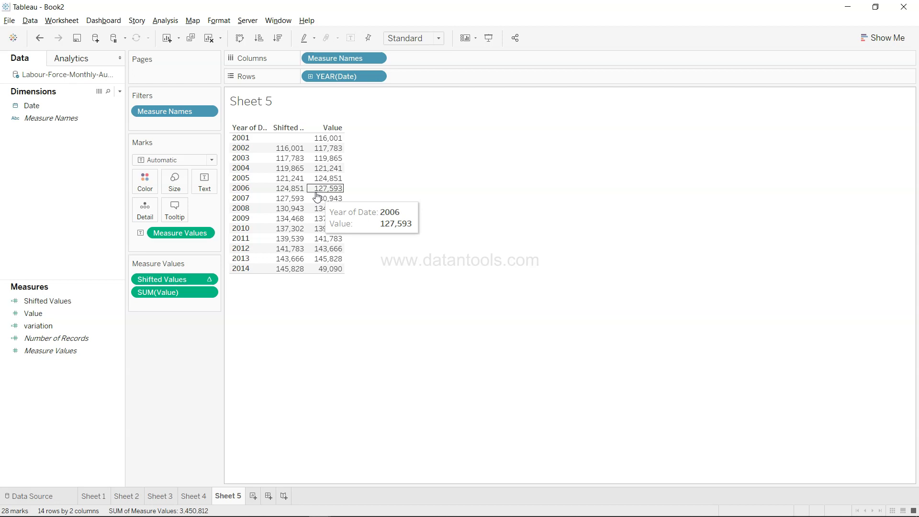
pyautogui.click(327, 358)
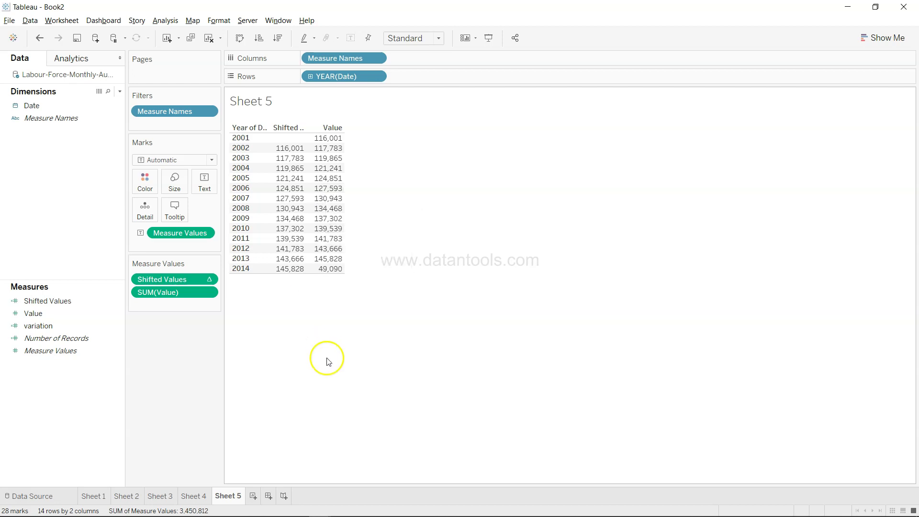
pyautogui.hotkey('alt', 'Tab')
pyautogui.click(281, 404)
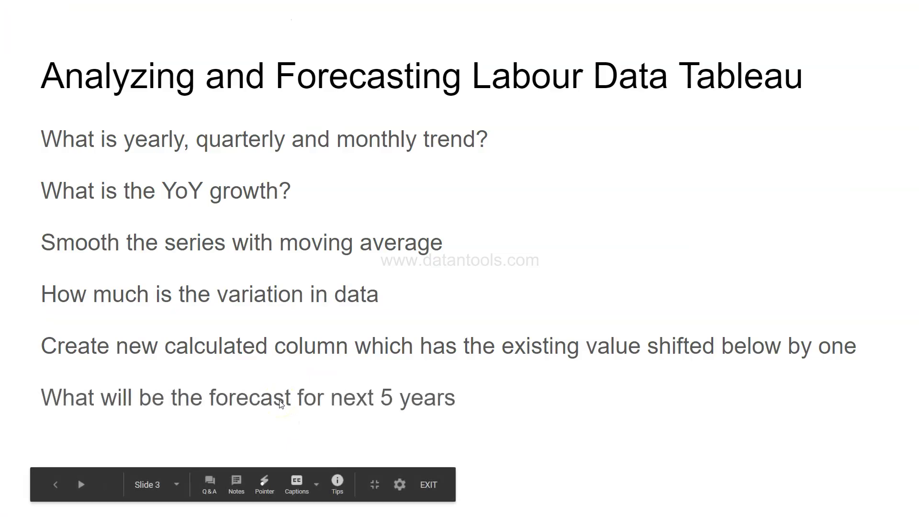
pyautogui.click(415, 409)
# Step: Switch back to Tableau, plot the sum of Value by year of Date on a new worksheet, and exclude the 2014 point
pyautogui.hotkey('alt', 'Tab')
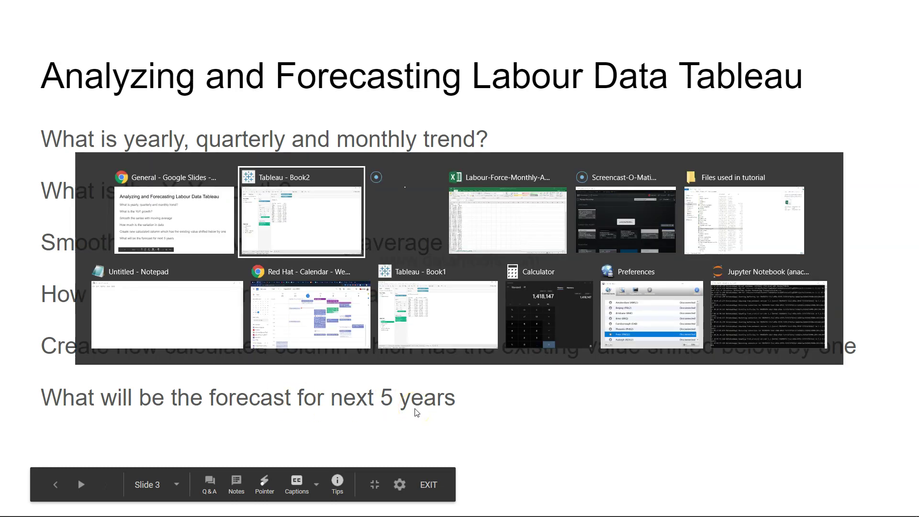
pyautogui.click(249, 496)
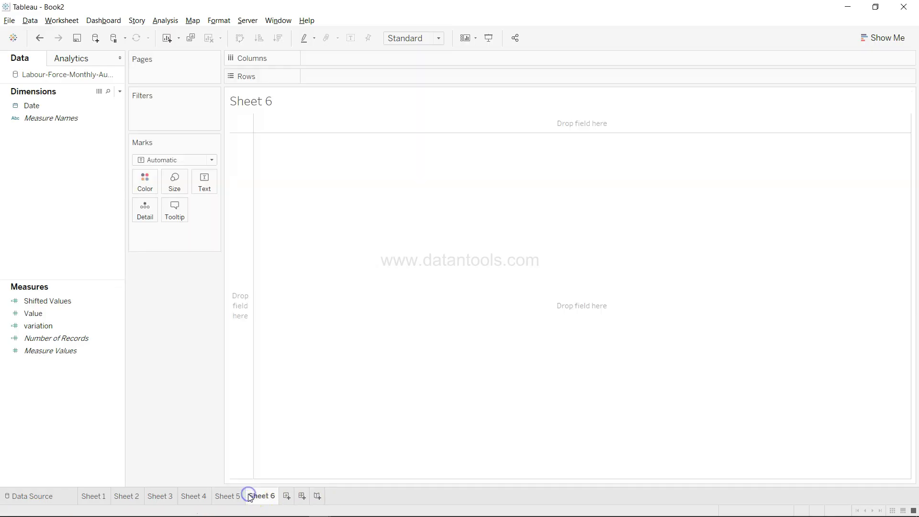
pyautogui.moveTo(86, 106); pyautogui.dragTo(374, 58)
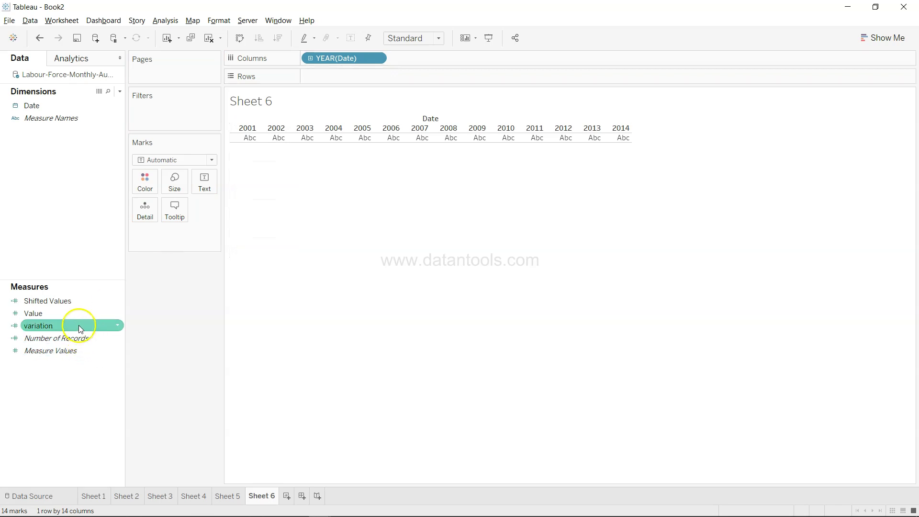
pyautogui.moveTo(82, 313); pyautogui.dragTo(397, 81)
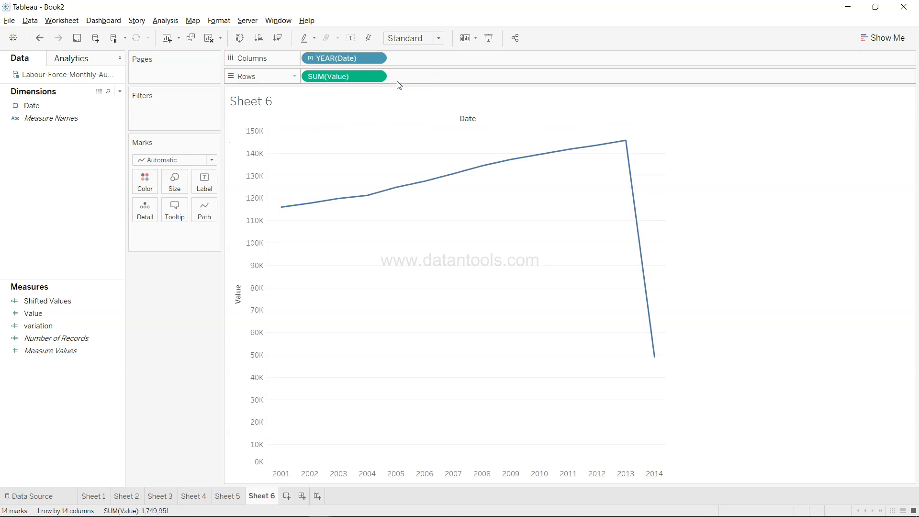
pyautogui.rightClick(655, 359)
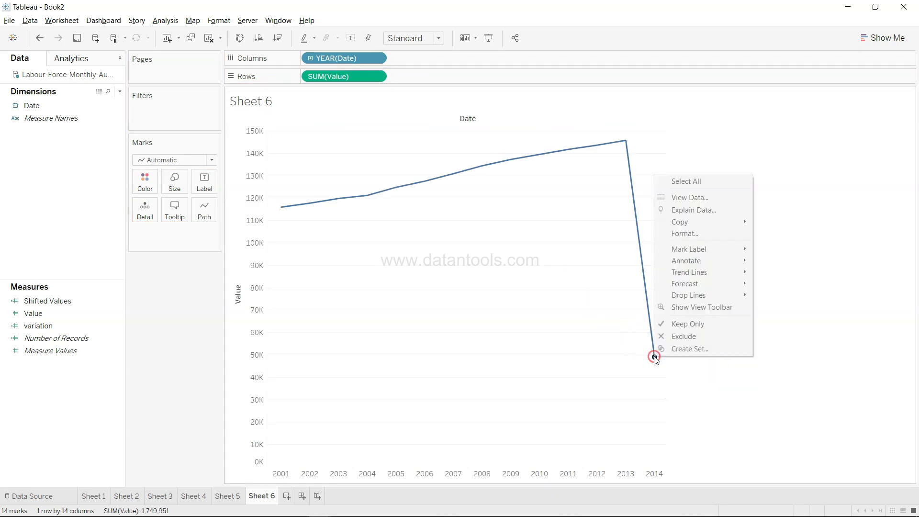
pyautogui.click(682, 337)
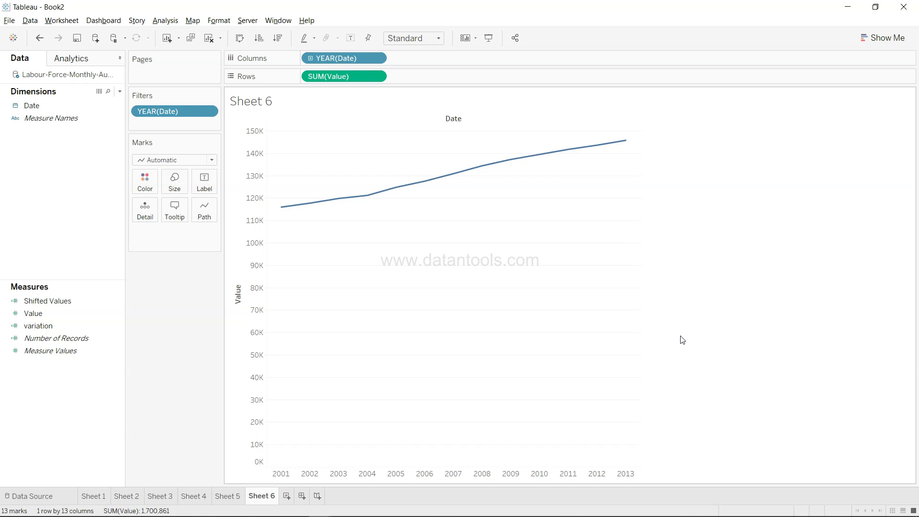
# Step: Add a forecast to the yearly Value line chart on Sheet 6 and inspect the estimated points
pyautogui.click(97, 57)
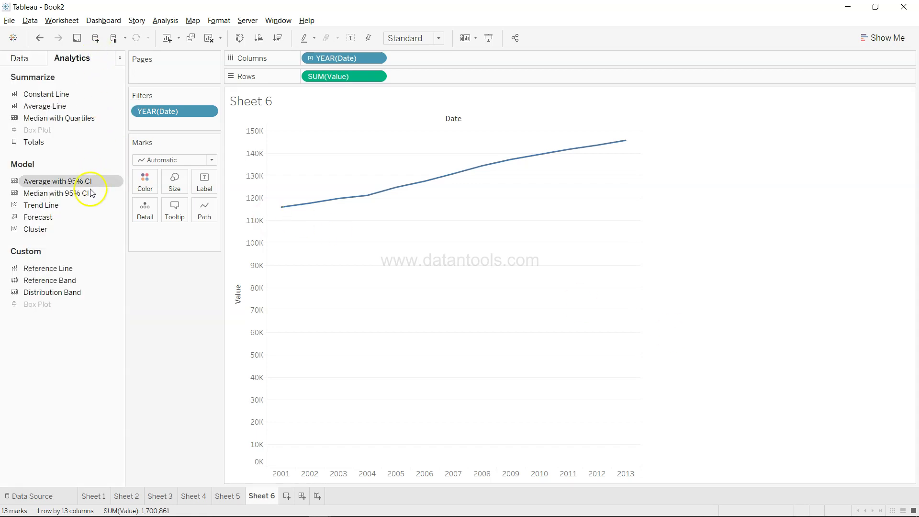
pyautogui.moveTo(76, 217); pyautogui.dragTo(322, 128)
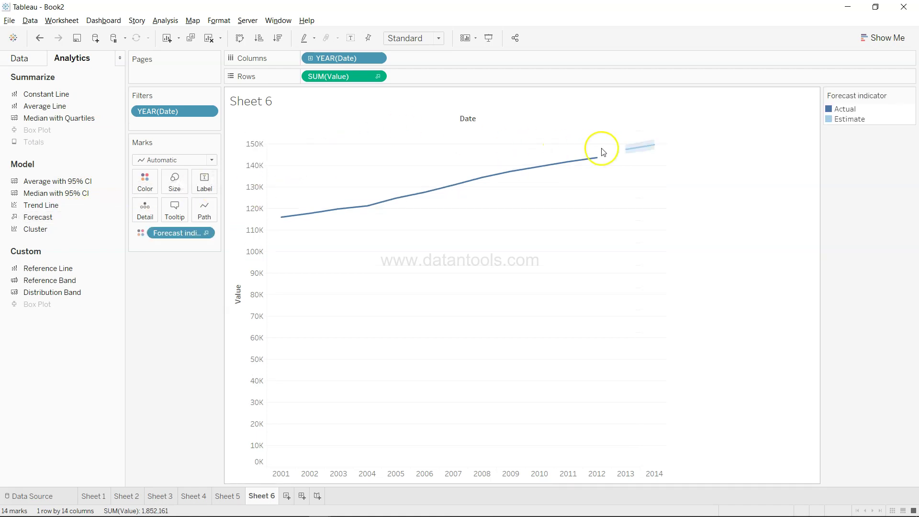
pyautogui.moveTo(633, 152)
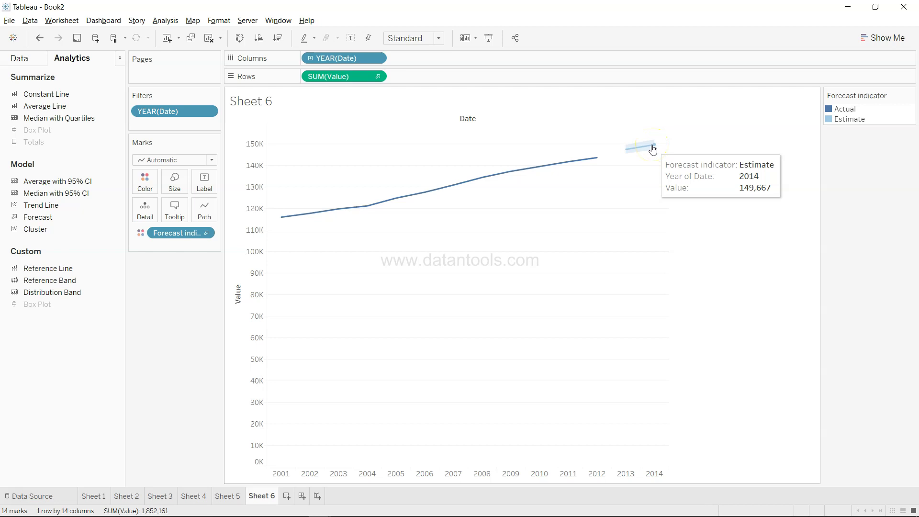
pyautogui.hotkey('alt', 'Tab')
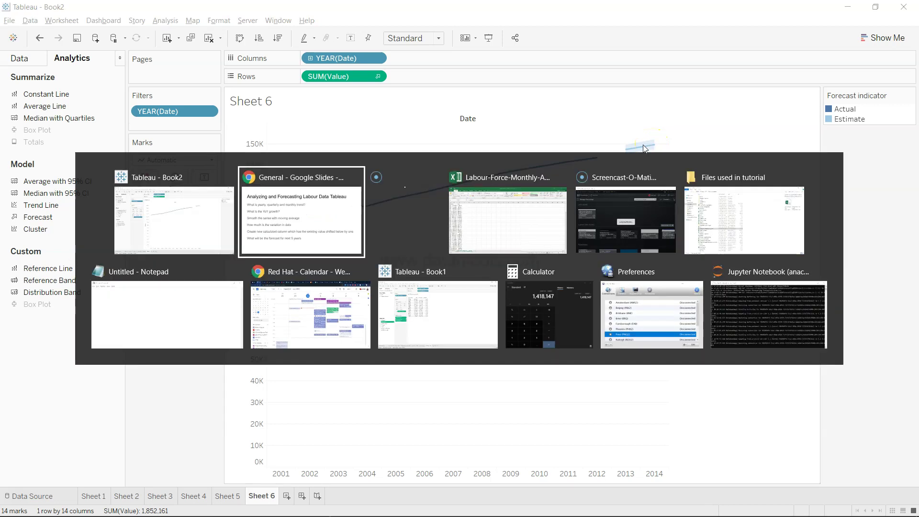
pyautogui.hotkey('alt', 'Tab')
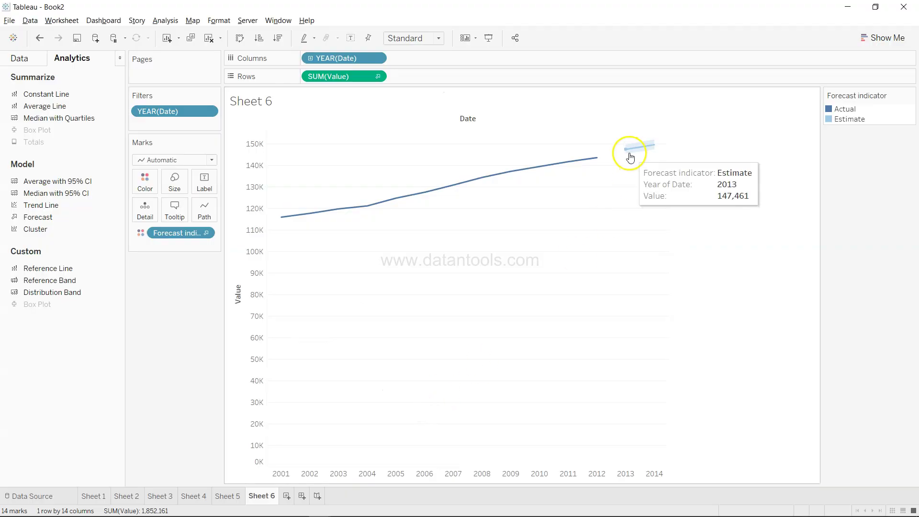
# Step: Set the forecast length to exactly 6 years in the forecast options and inspect the extended estimate
pyautogui.rightClick(654, 146)
pyautogui.moveTo(697, 258)
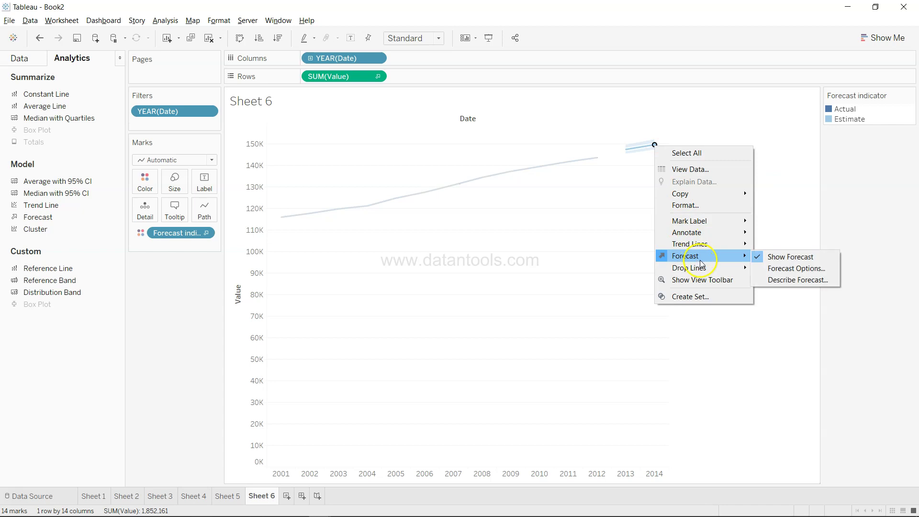
pyautogui.click(788, 268)
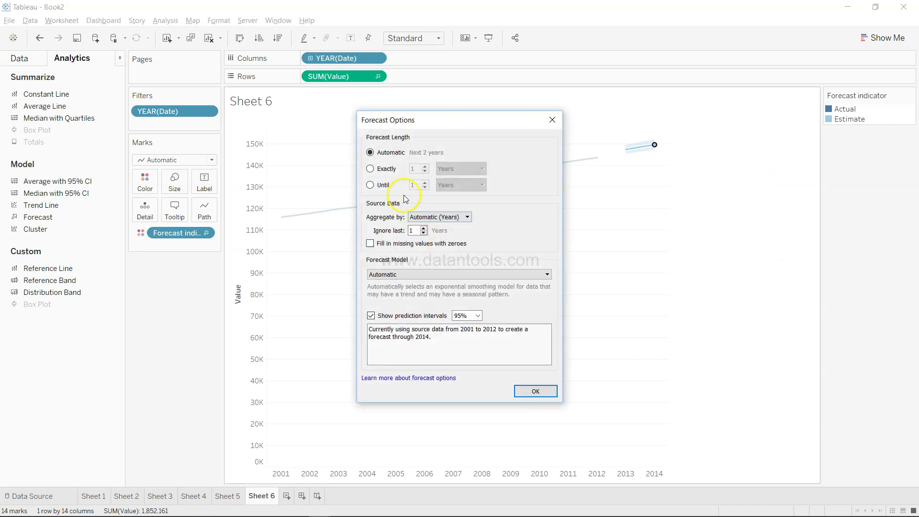
pyautogui.click(383, 170)
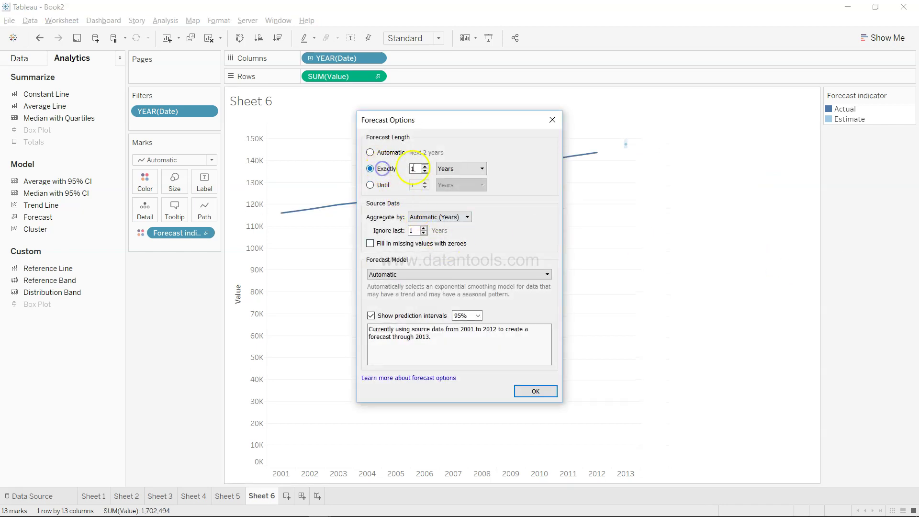
pyautogui.click(425, 165)
pyautogui.click(425, 166)
pyautogui.click(424, 165)
pyautogui.click(425, 166)
pyautogui.click(424, 166)
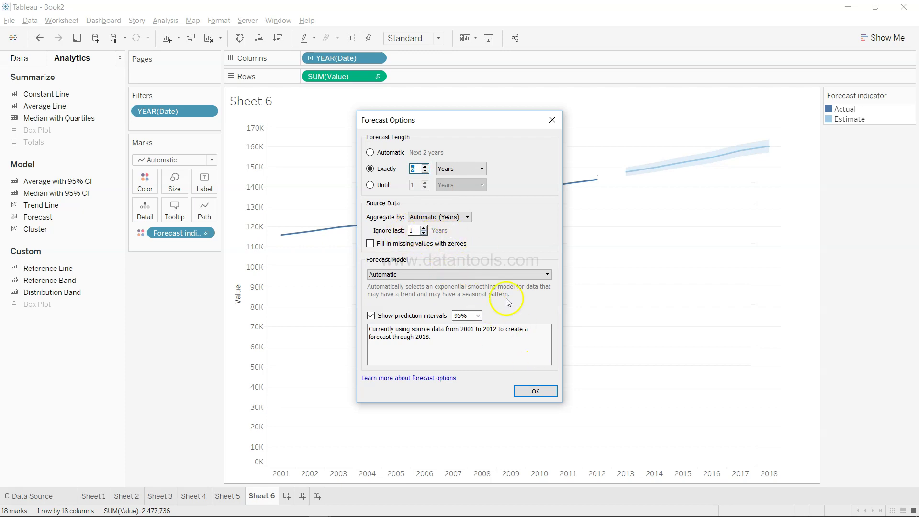
pyautogui.click(535, 391)
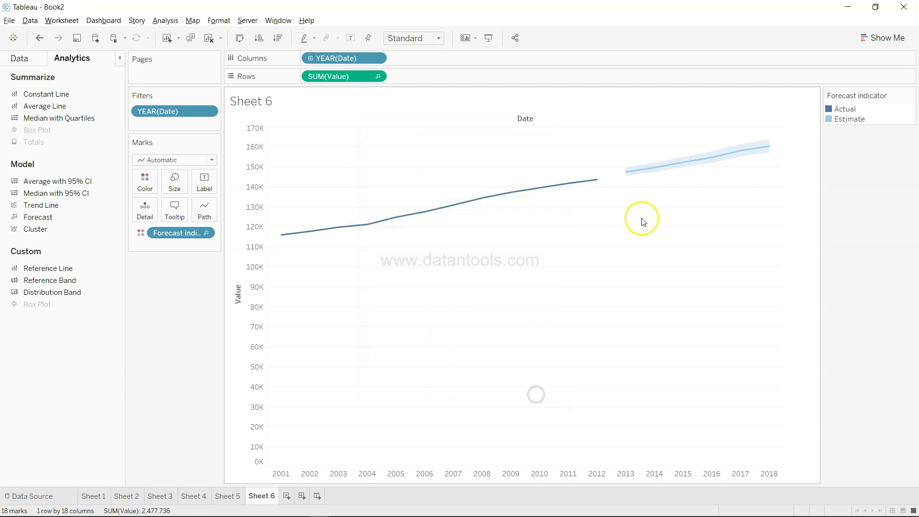
pyautogui.moveTo(626, 177)
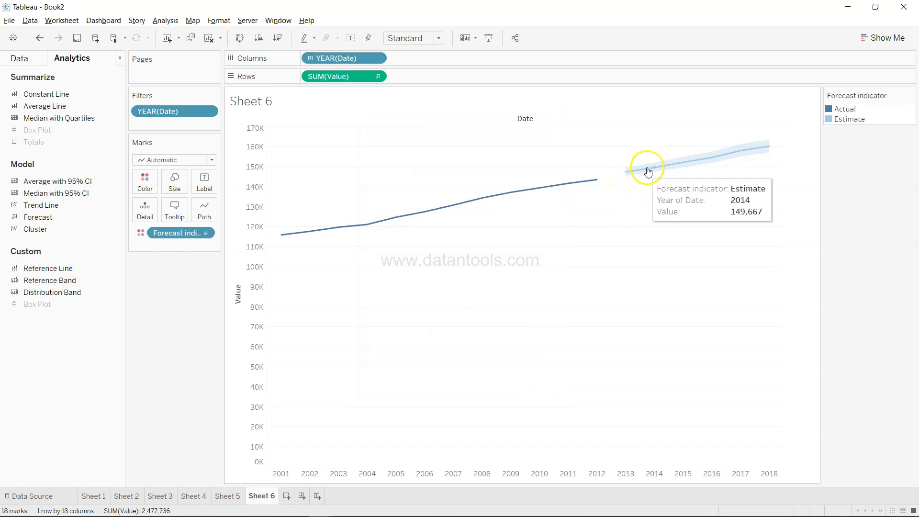
# Step: Check the estimated points up to 2018 on the Value line chart and open the forecast's description
pyautogui.moveTo(701, 165)
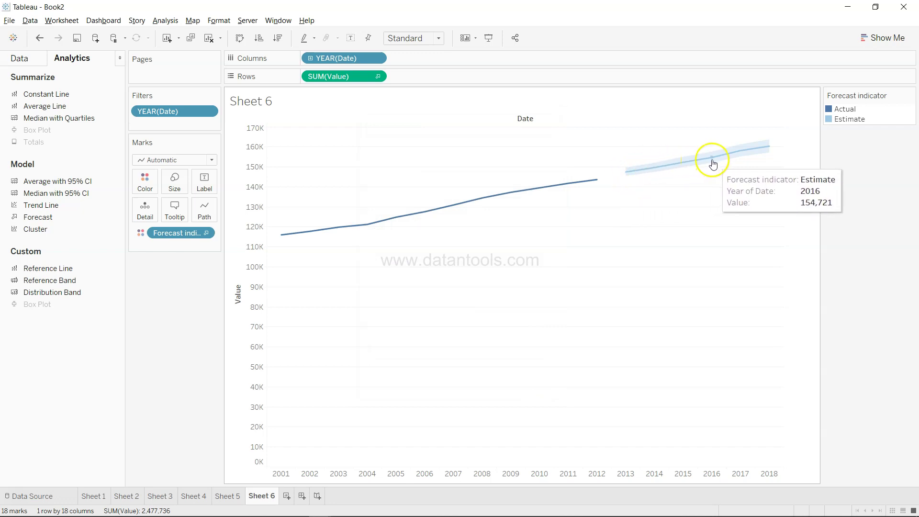
pyautogui.moveTo(766, 156)
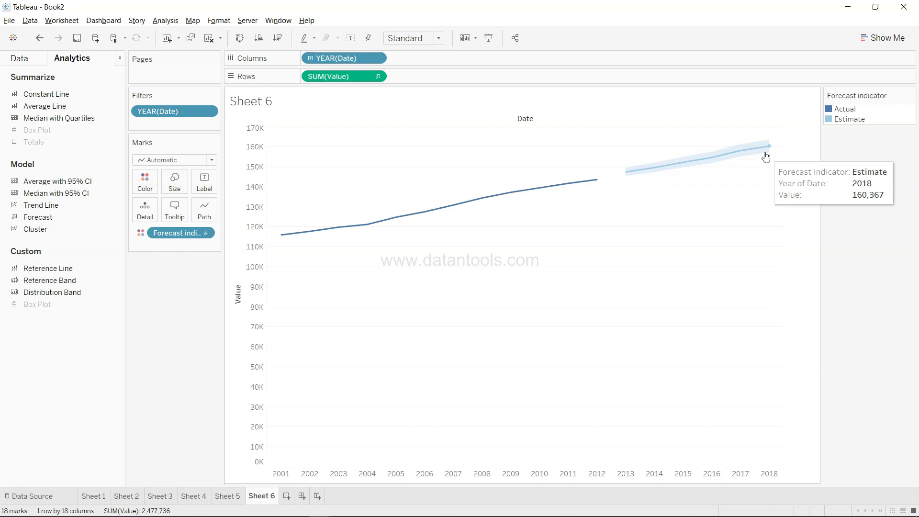
pyautogui.rightClick(765, 153)
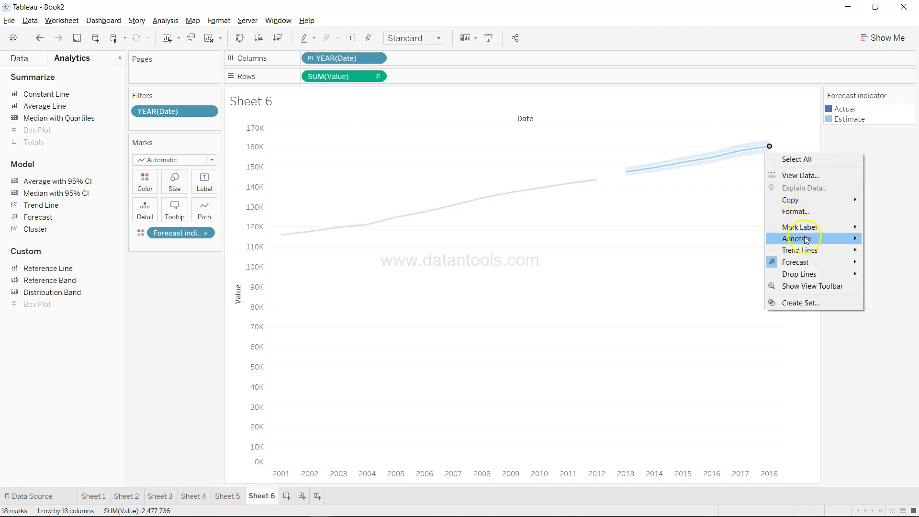
pyautogui.moveTo(815, 263)
pyautogui.click(739, 286)
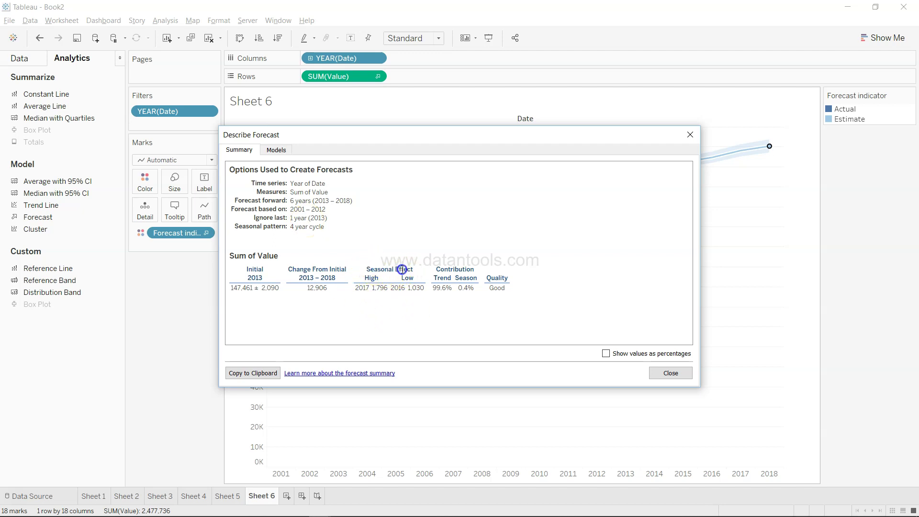
# Step: Review the change from initial, seasonal effect and contribution in the forecast summary, check its model details, and close the description
pyautogui.moveTo(438, 266); pyautogui.dragTo(468, 271)
pyautogui.click(469, 272)
pyautogui.click(293, 268)
pyautogui.moveTo(293, 268); pyautogui.dragTo(332, 291)
pyautogui.click(283, 151)
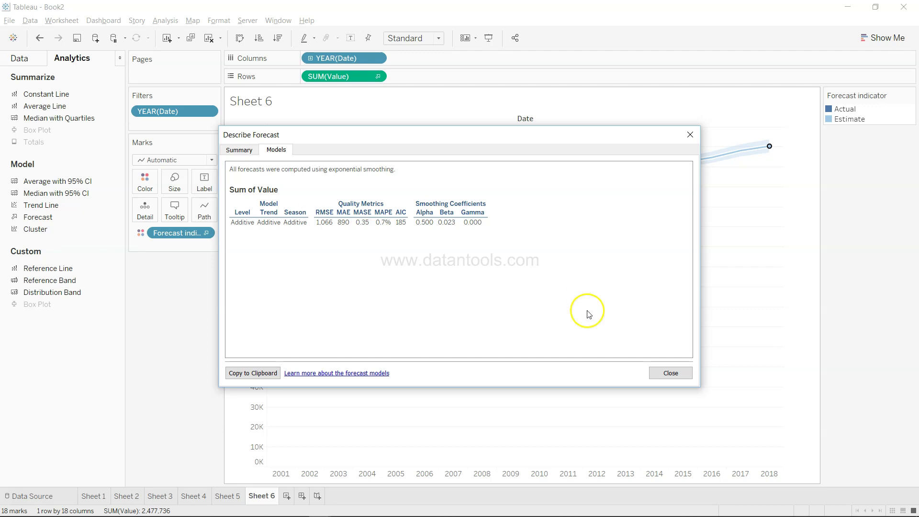
pyautogui.click(676, 374)
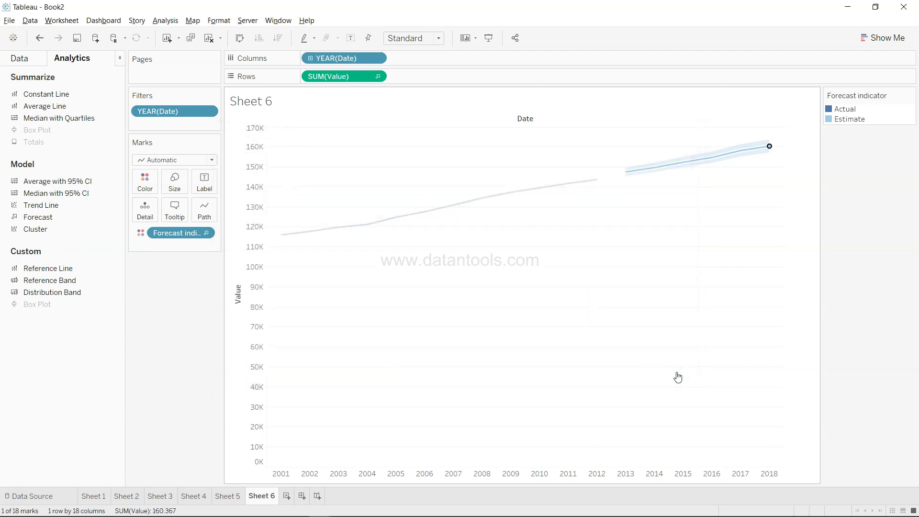